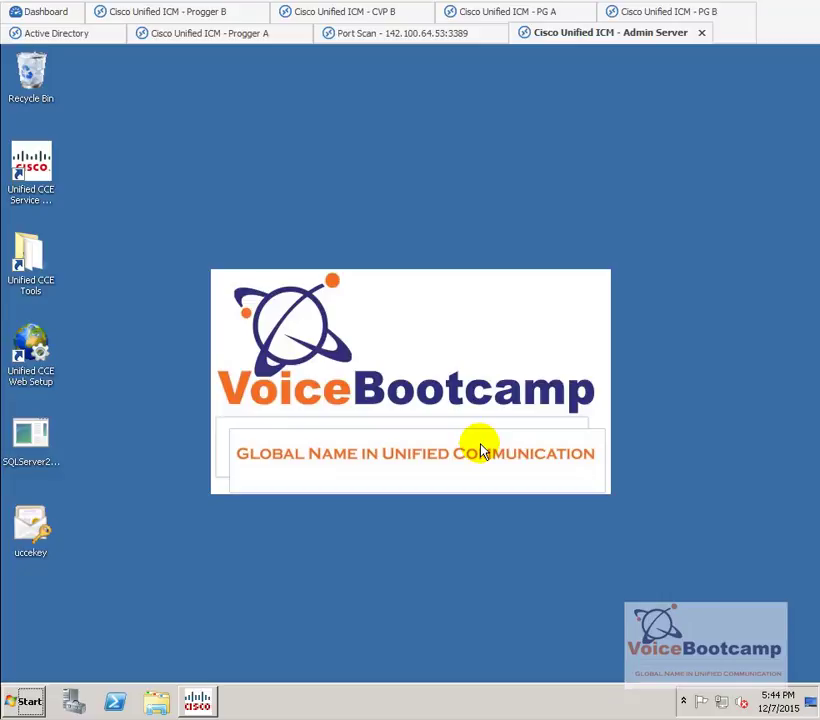
Step: Delete the SQL Server and uccekey items from the desktop
left_click_drag(115, 587, 18, 432)
key("Delete")
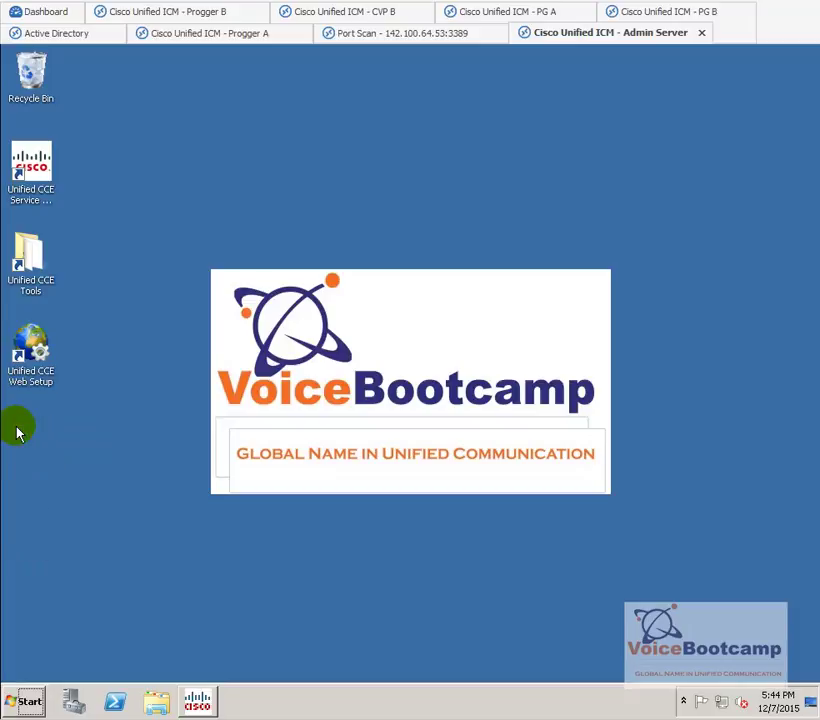
left_click_drag(106, 444, 48, 212)
left_click(87, 325)
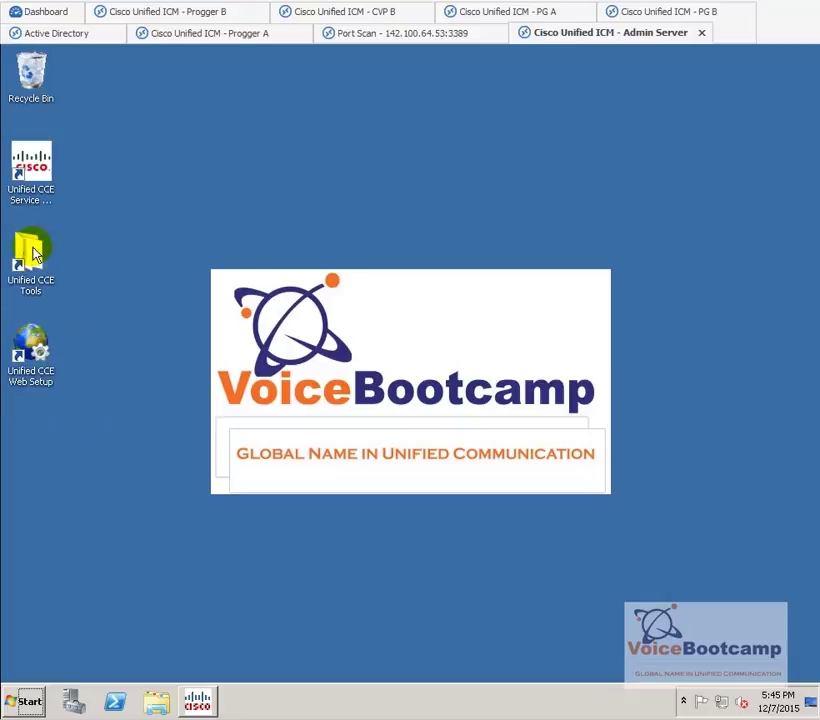
left_click(31, 192)
left_click(35, 254)
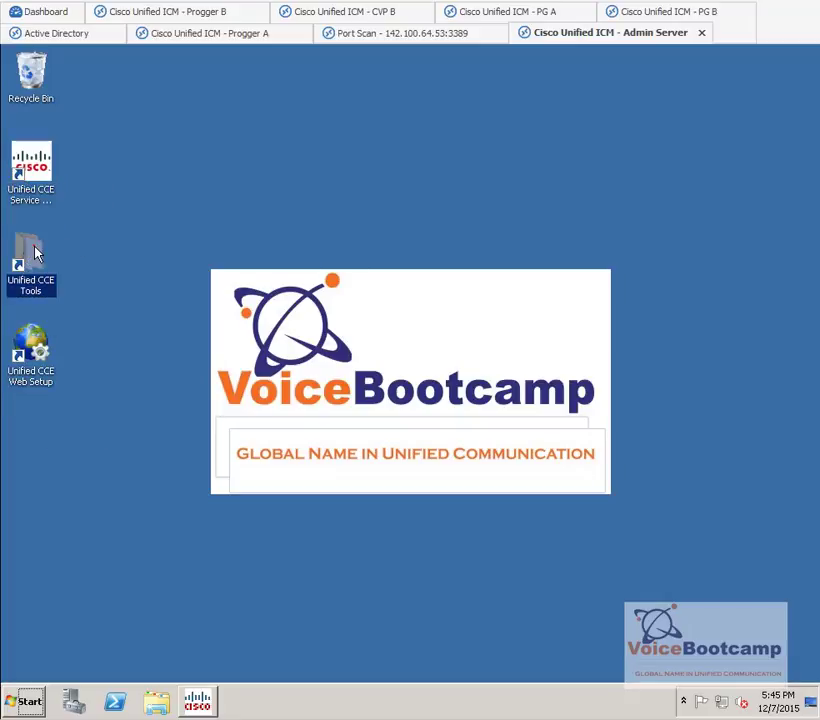
left_click(34, 345)
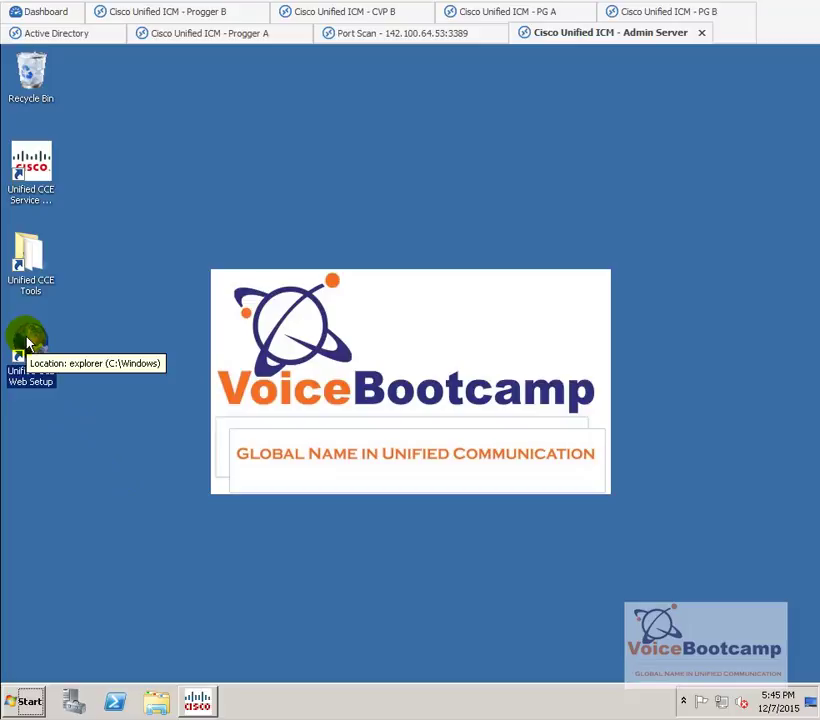
Step: Open Unified CCE Web Setup and log in with user ID administrator and the account password
double_click(31, 345)
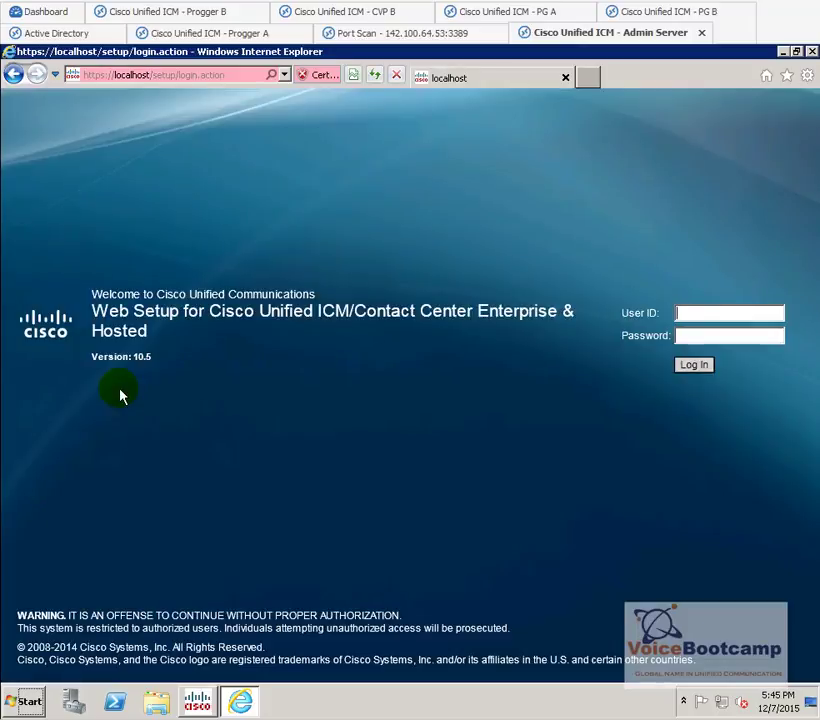
type("administrator")
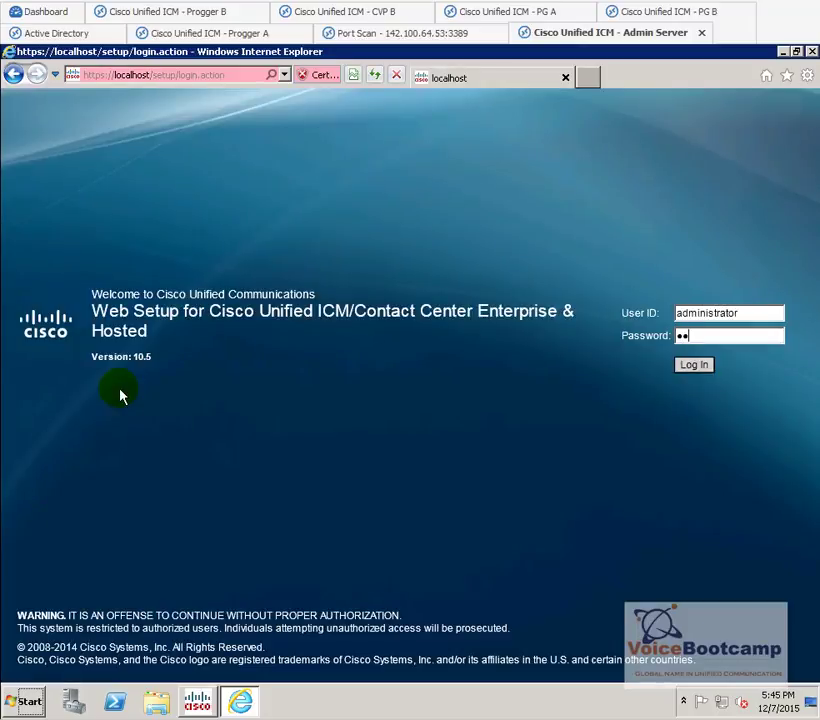
key("Return")
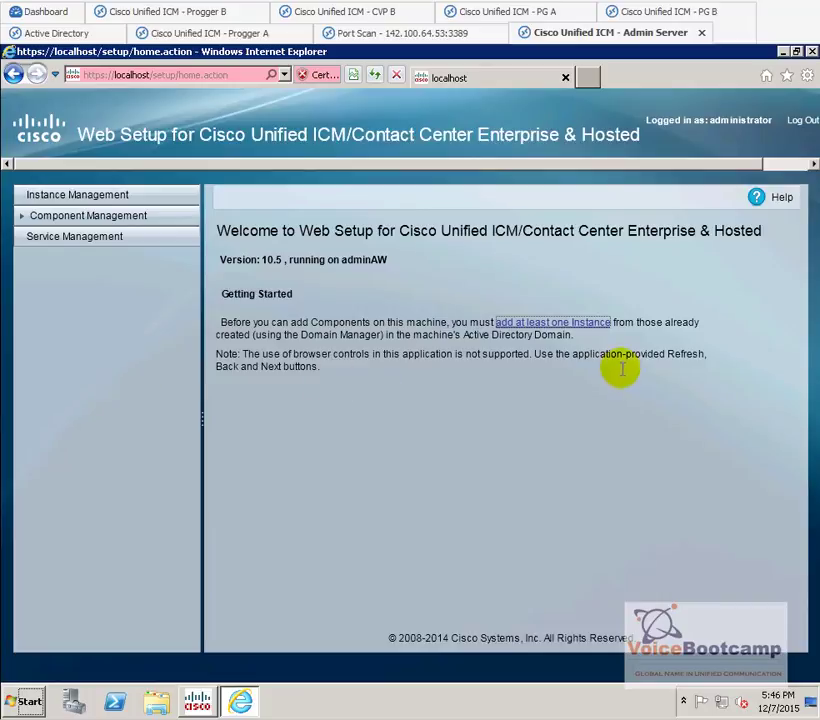
Step: Add and save an instance with facility eastcoast, instance vcb and instance number 0
left_click(506, 328)
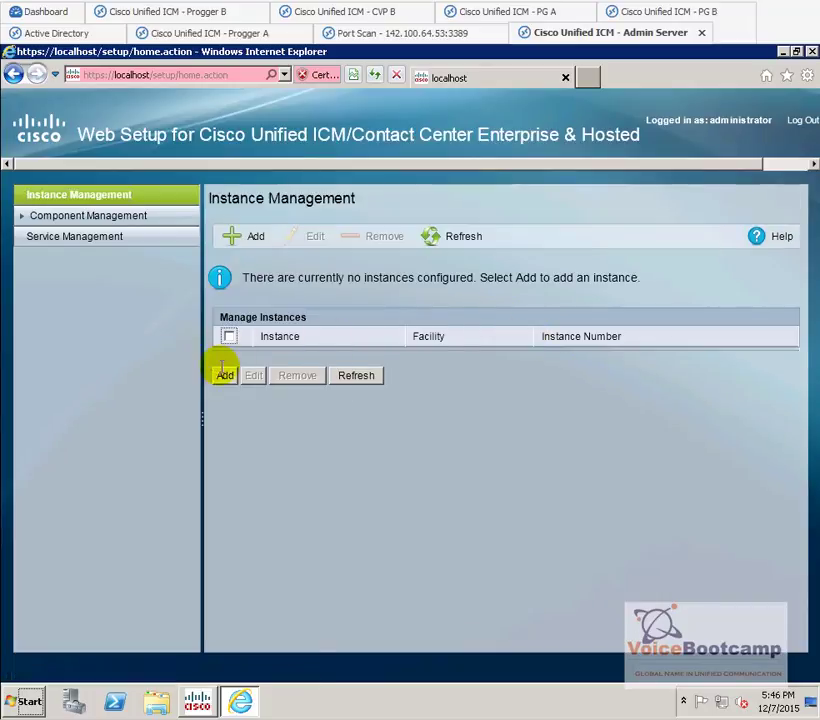
left_click(224, 375)
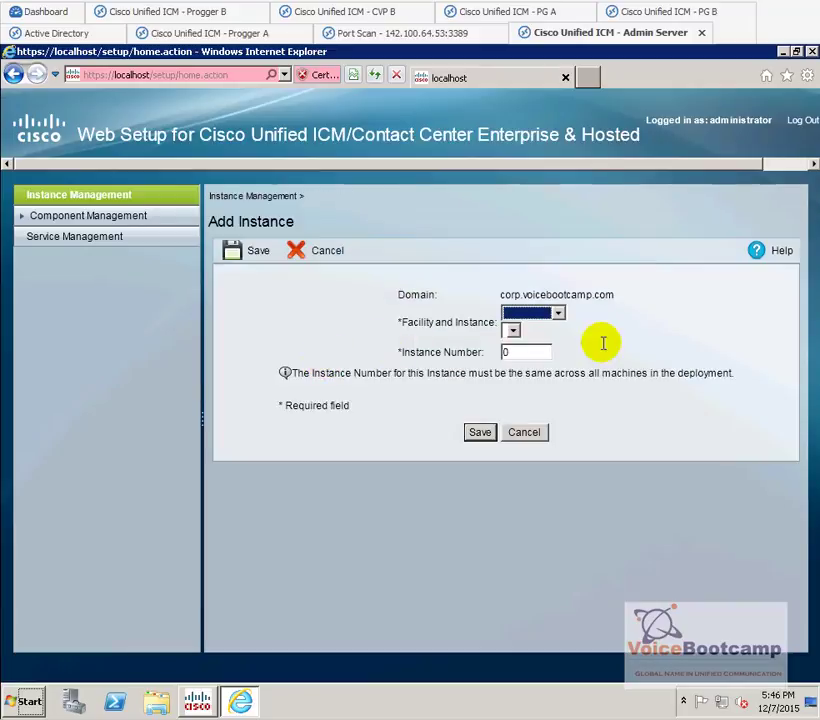
left_click(558, 314)
left_click(527, 341)
left_click(520, 350)
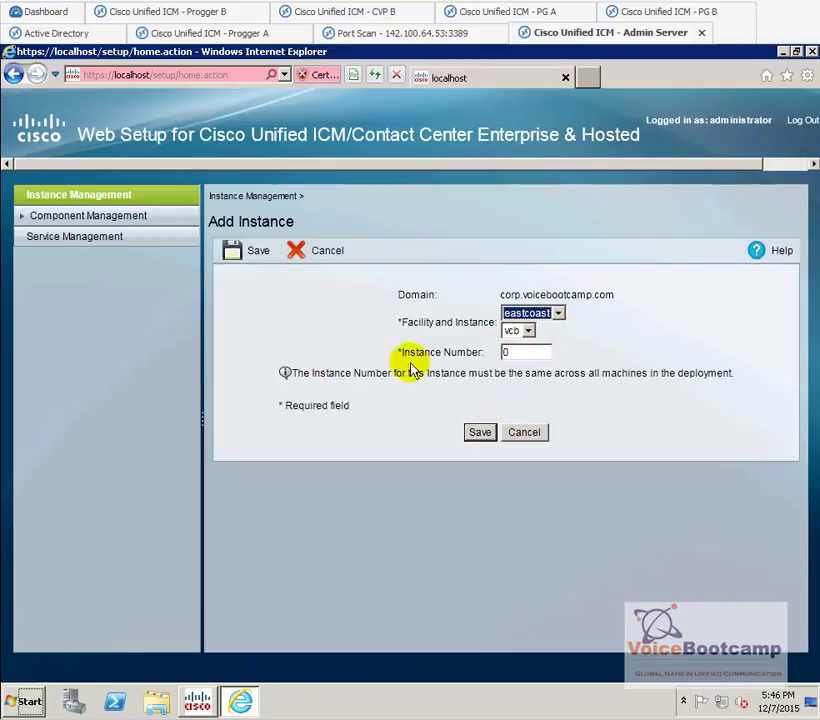
left_click(503, 356)
left_click(477, 436)
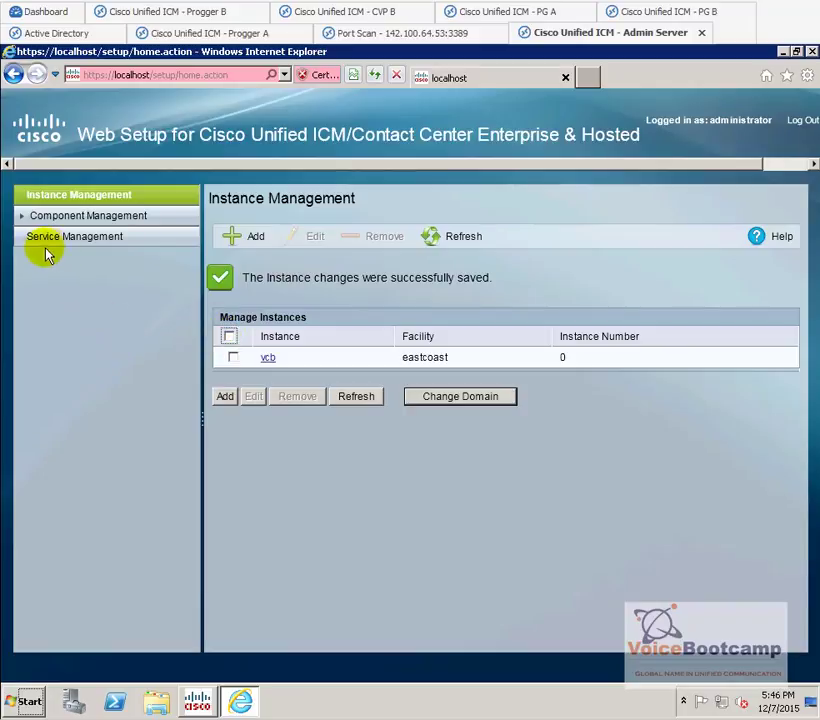
Step: Return to the desktop and launch ICMdba from the Unified CCE Tools folder
left_click(22, 222)
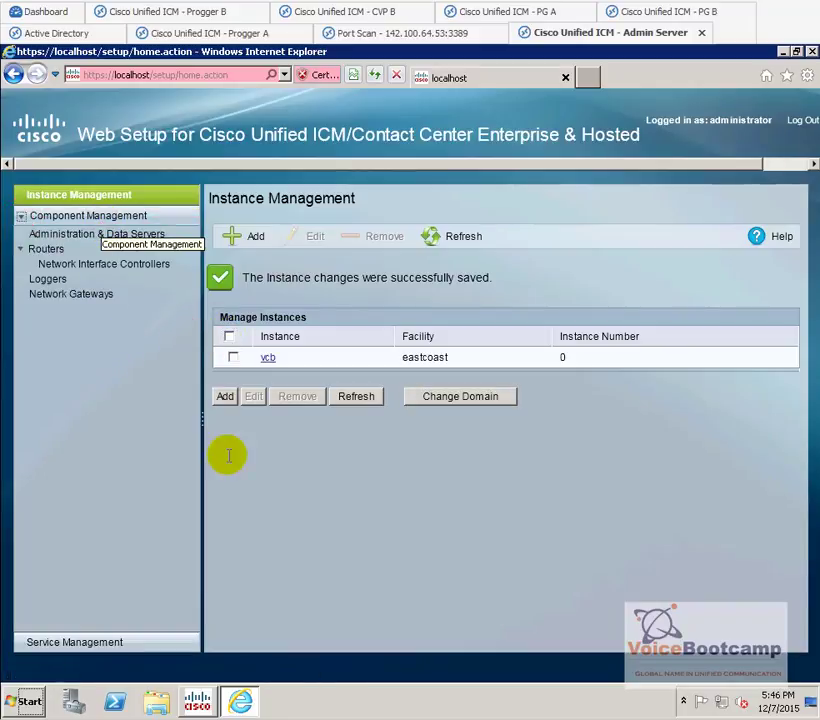
right_click(312, 701)
left_click(340, 638)
left_click(241, 701)
key("super+d")
left_click(28, 288)
double_click(45, 289)
left_click(304, 302)
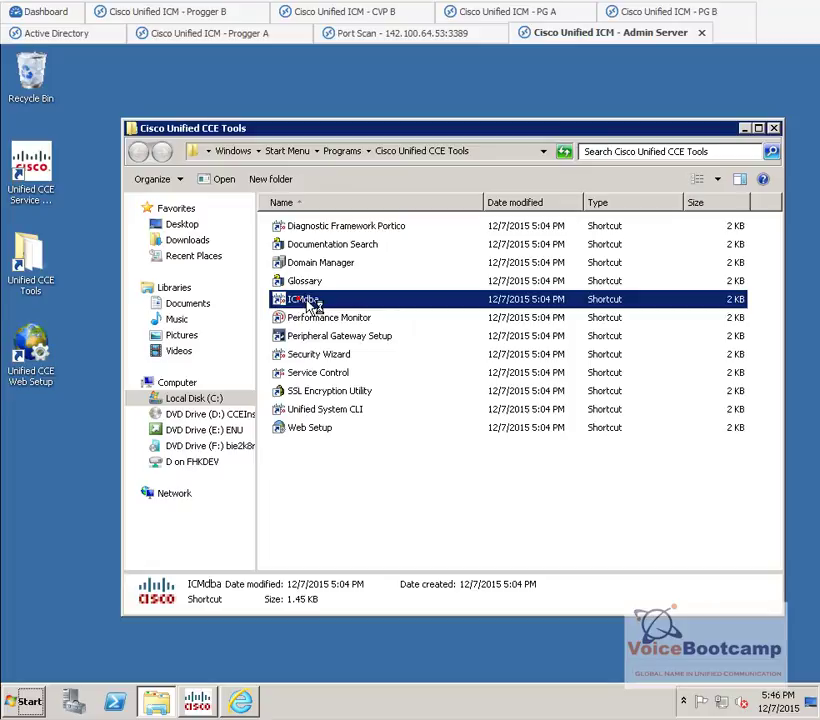
double_click(306, 303)
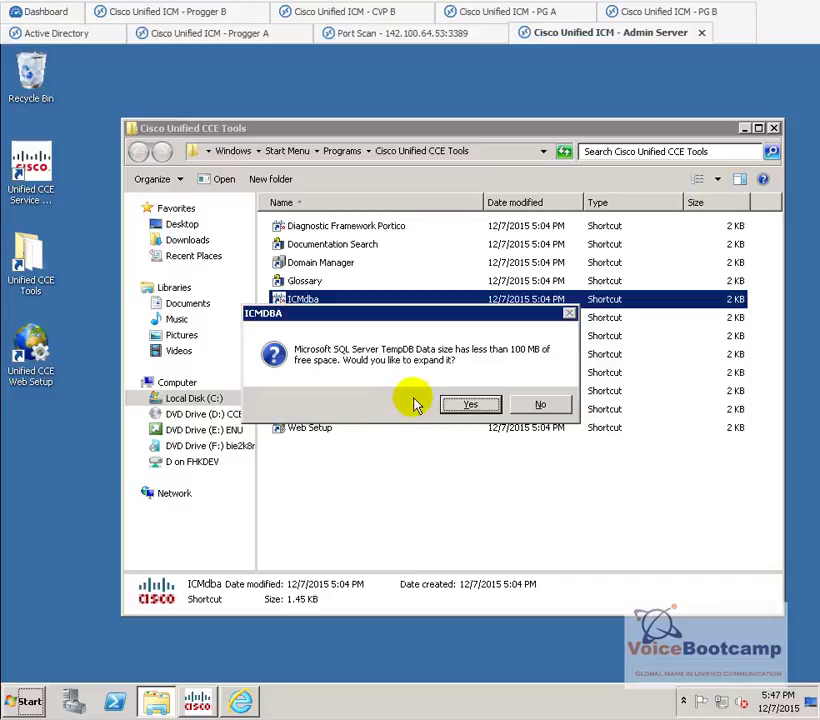
Step: Agree to expand the SQL Server TempDB data and log sizes, and minimize the tools folder window
left_click(458, 402)
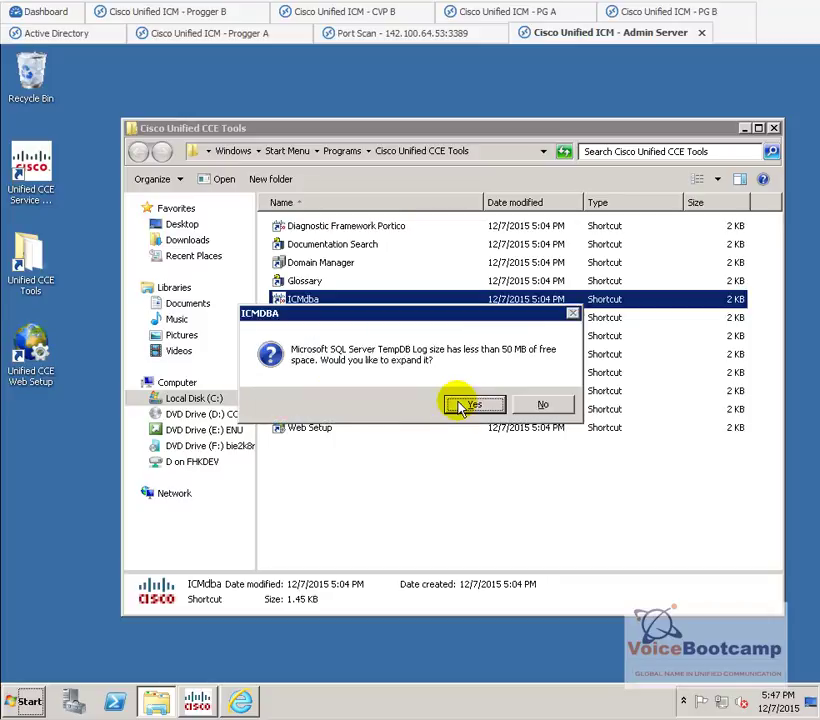
left_click(462, 405)
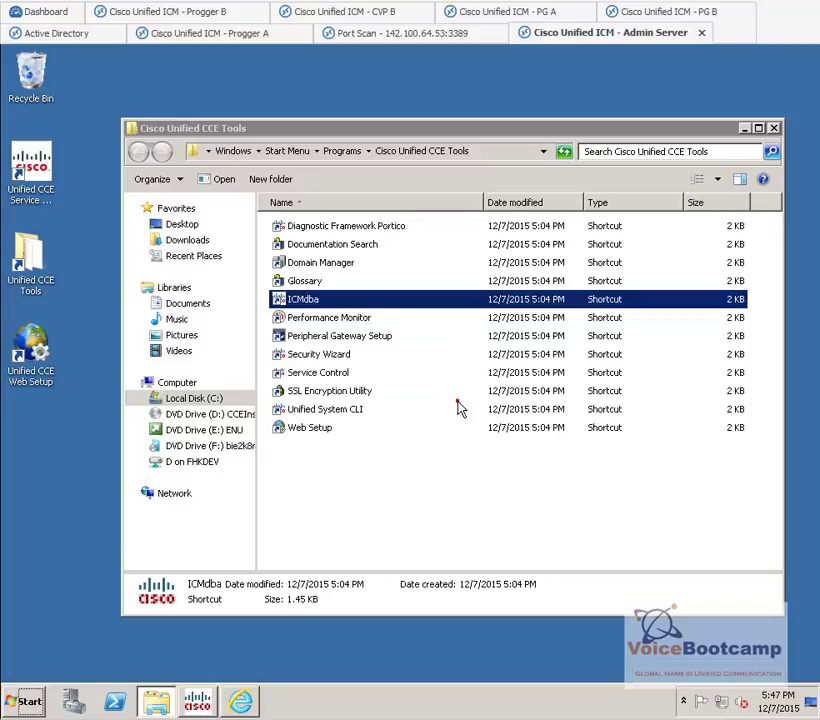
left_click(743, 129)
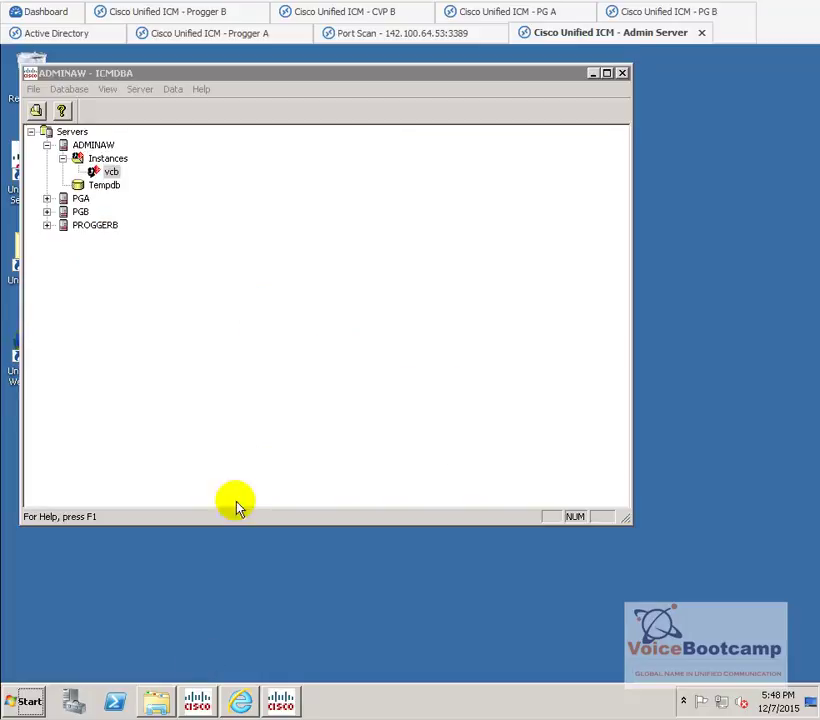
Step: Create an Administration & Data Server component for the vcb instance on the ADMINAW server
left_click(100, 148)
left_click(100, 148)
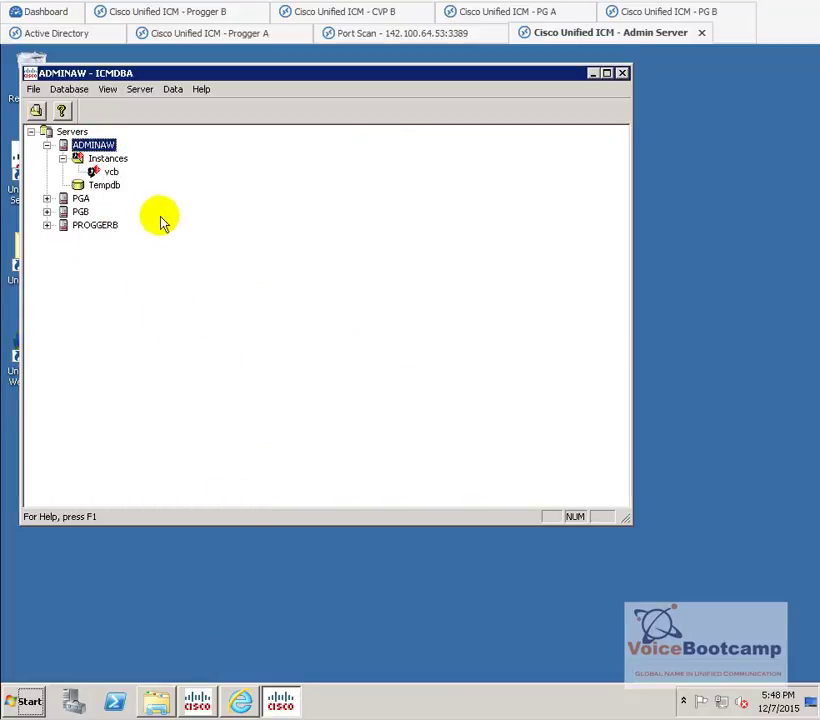
left_click(107, 162)
left_click(111, 172)
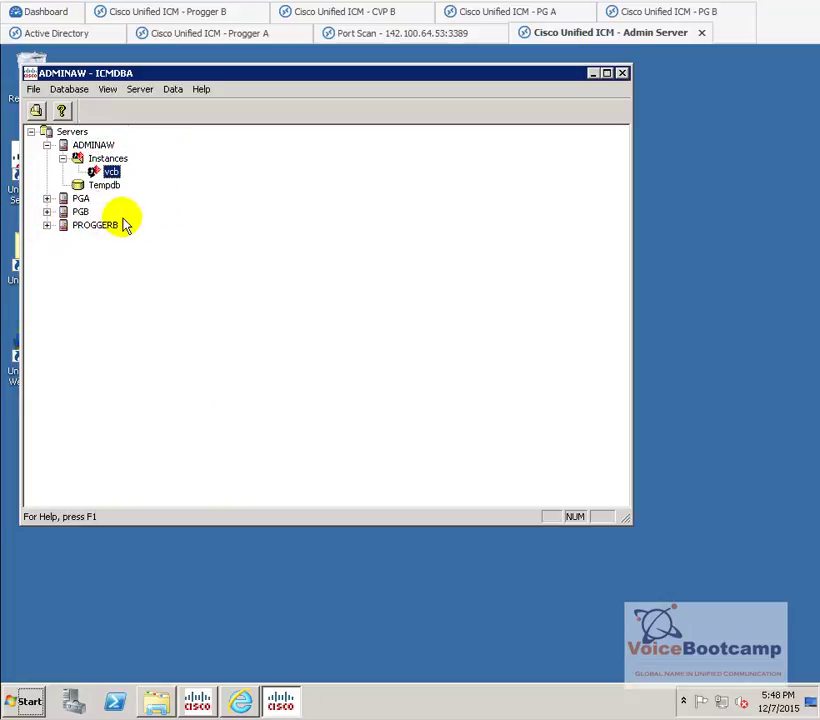
right_click(114, 175)
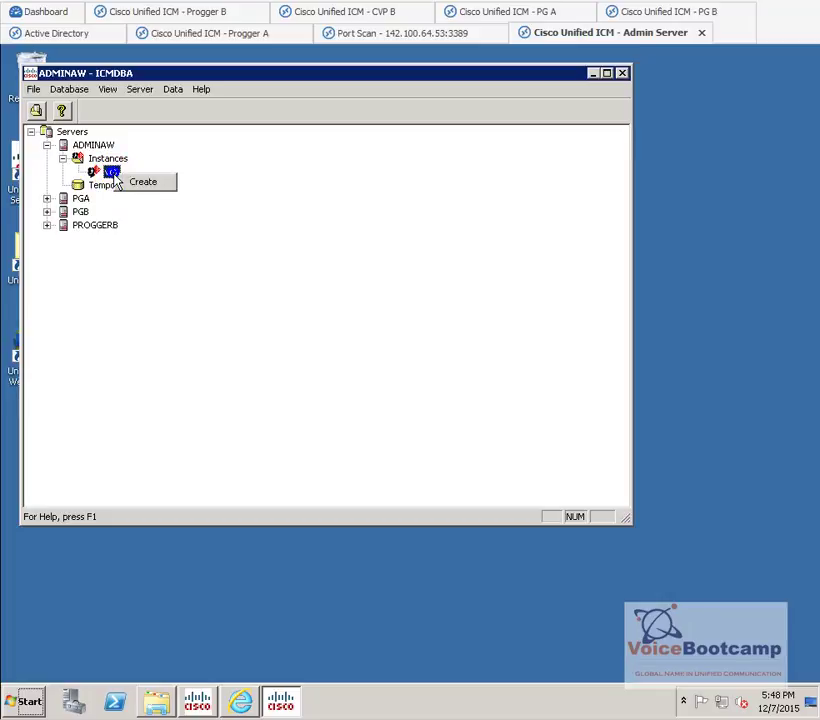
left_click(138, 181)
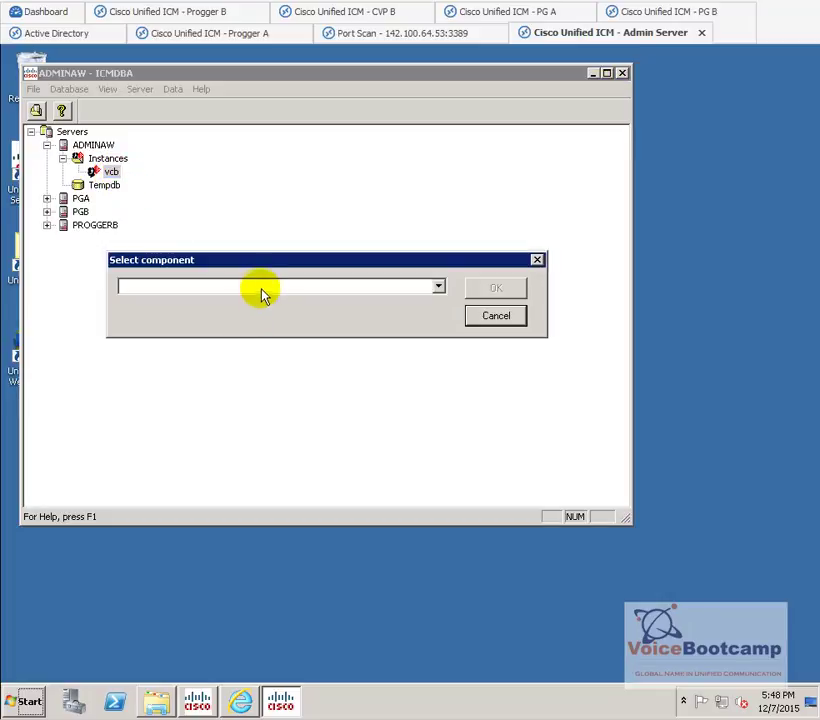
left_click(261, 290)
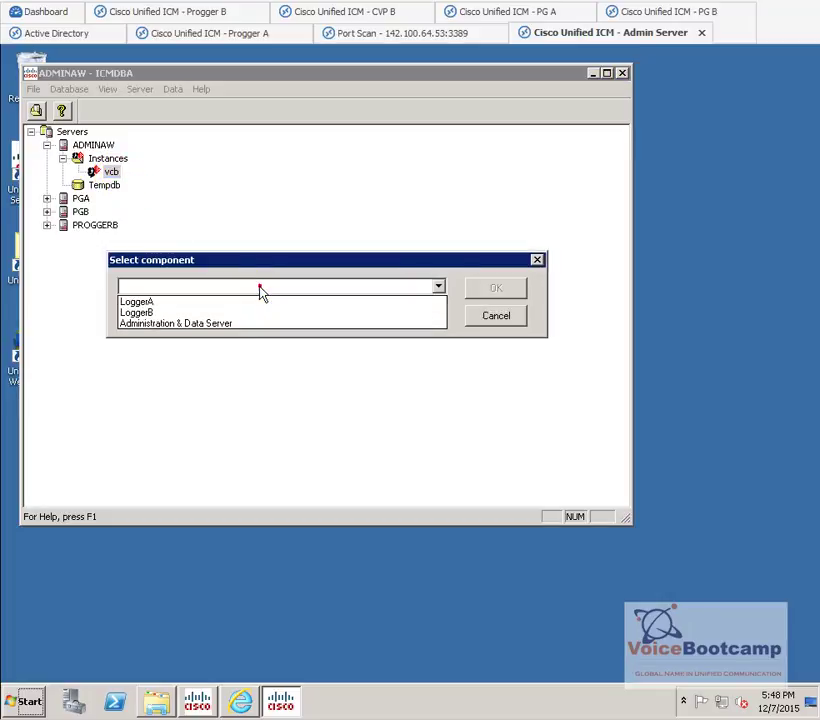
left_click(153, 324)
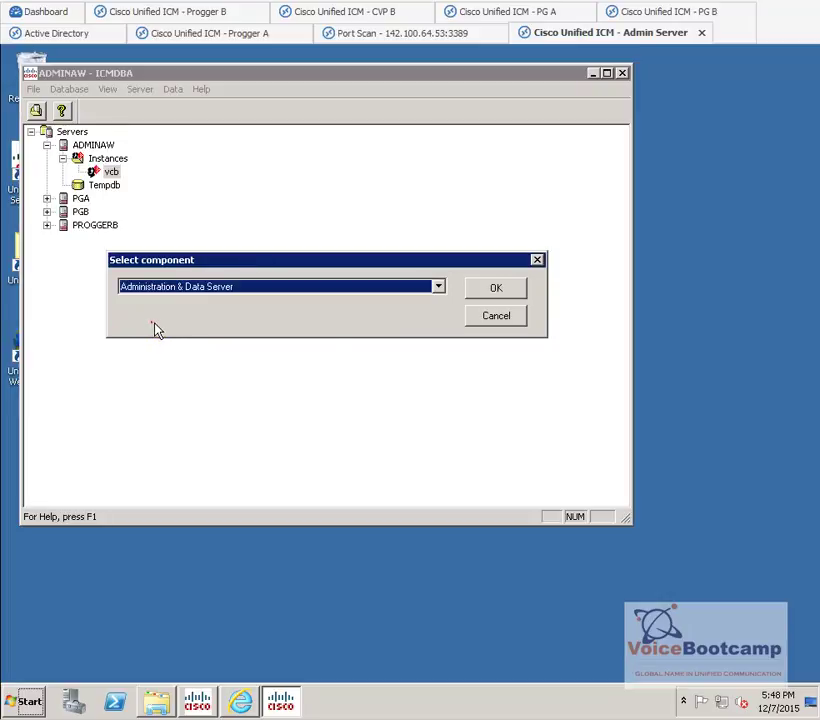
left_click(494, 288)
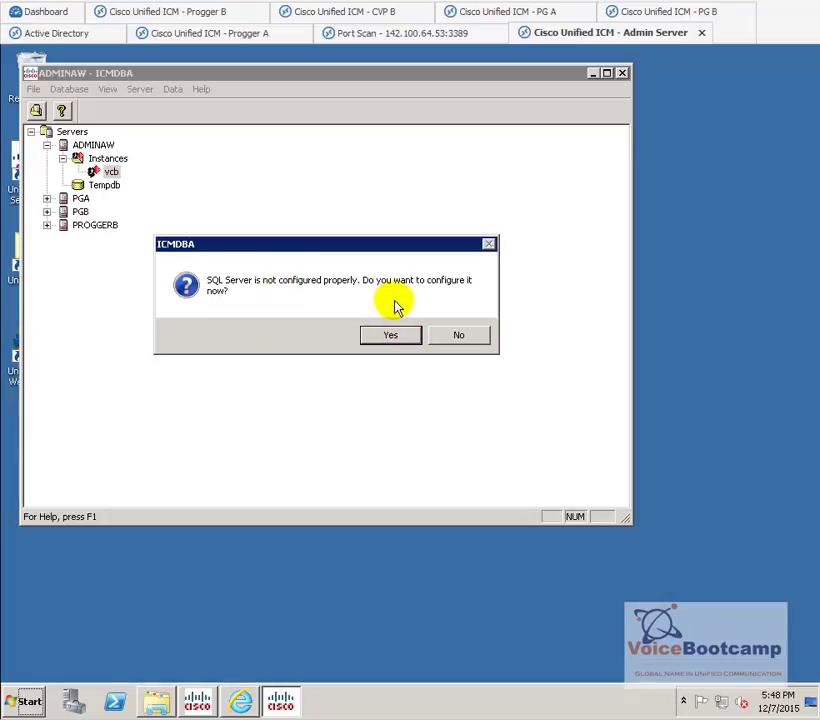
Step: Accept configuring SQL Server and choose Enterprise as the AW type
left_click(389, 339)
left_click(470, 141)
left_click(322, 289)
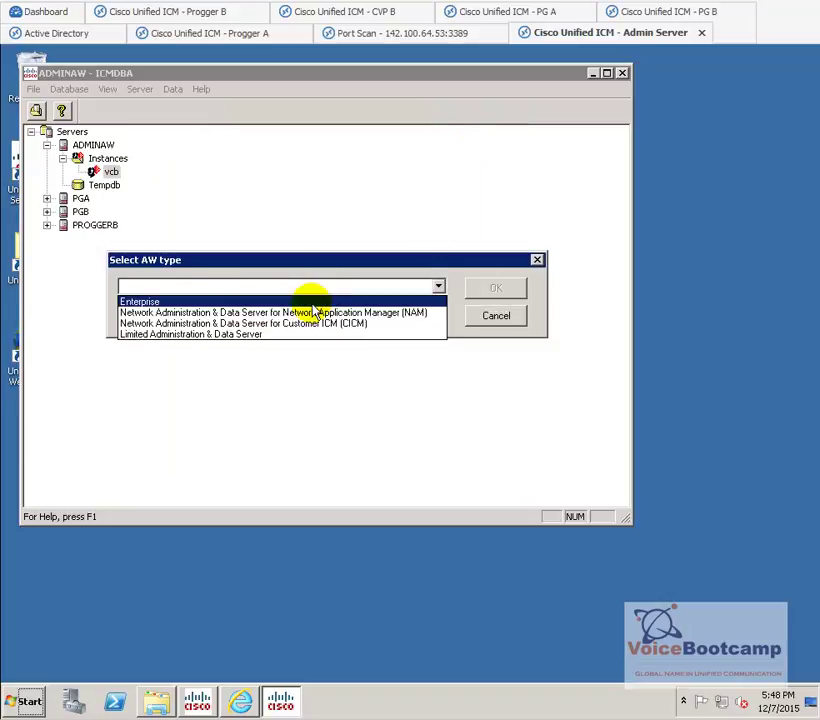
left_click(313, 302)
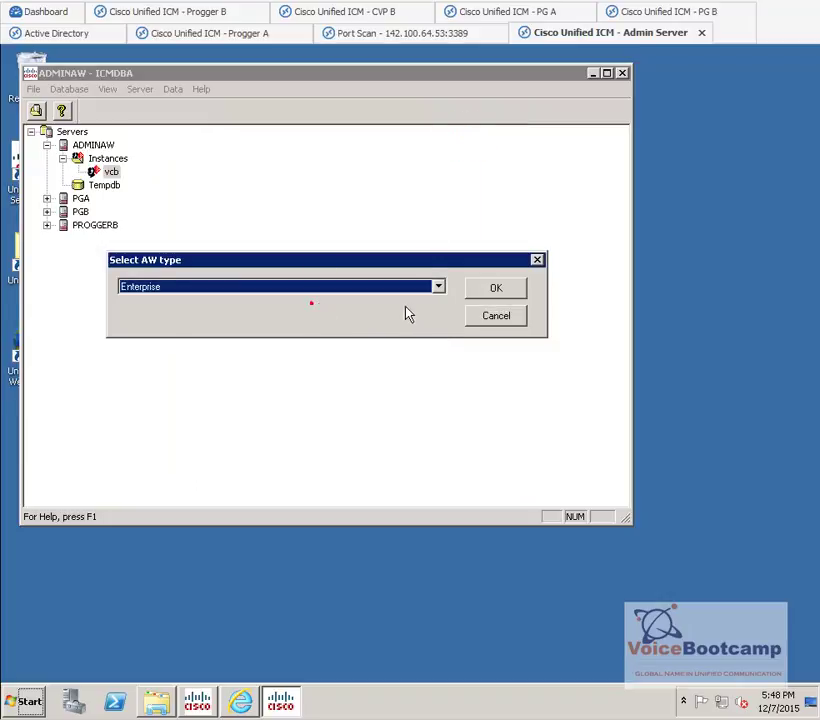
left_click(493, 289)
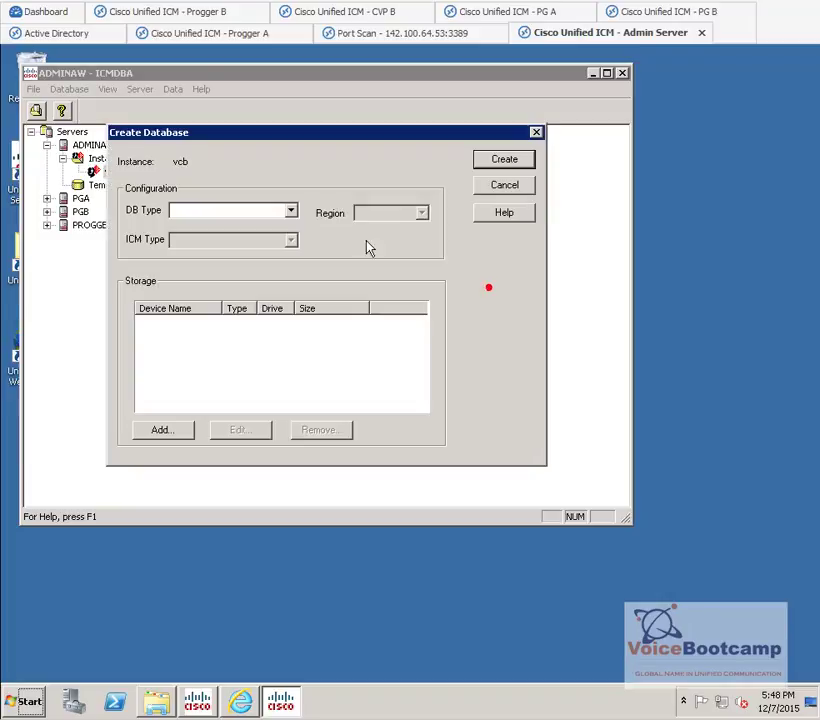
Step: Set the database type to AW and add a 1400 MB data device and a 100 MB log device on drive C
left_click(291, 212)
left_click(278, 224)
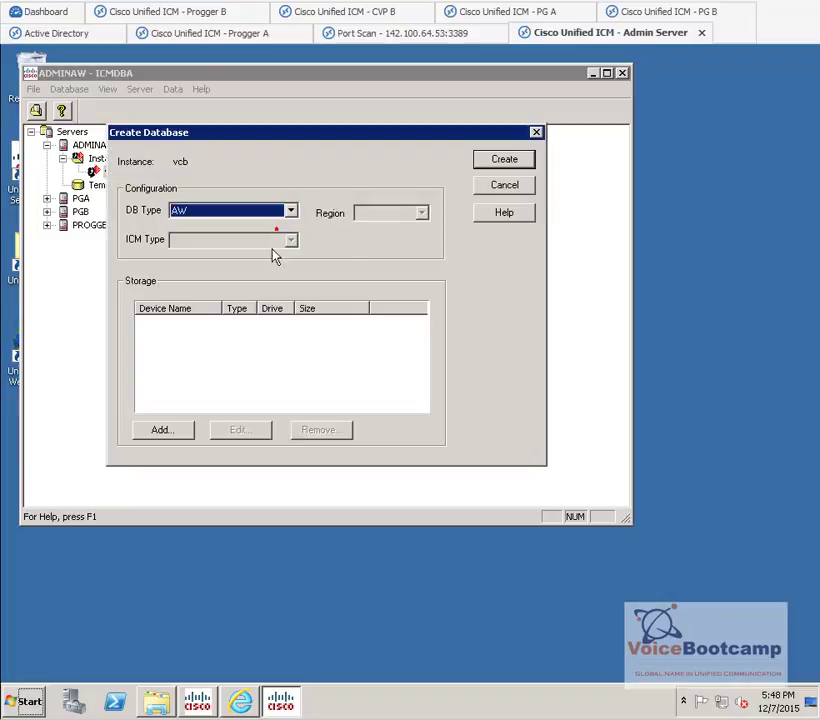
left_click(160, 432)
left_click(278, 316)
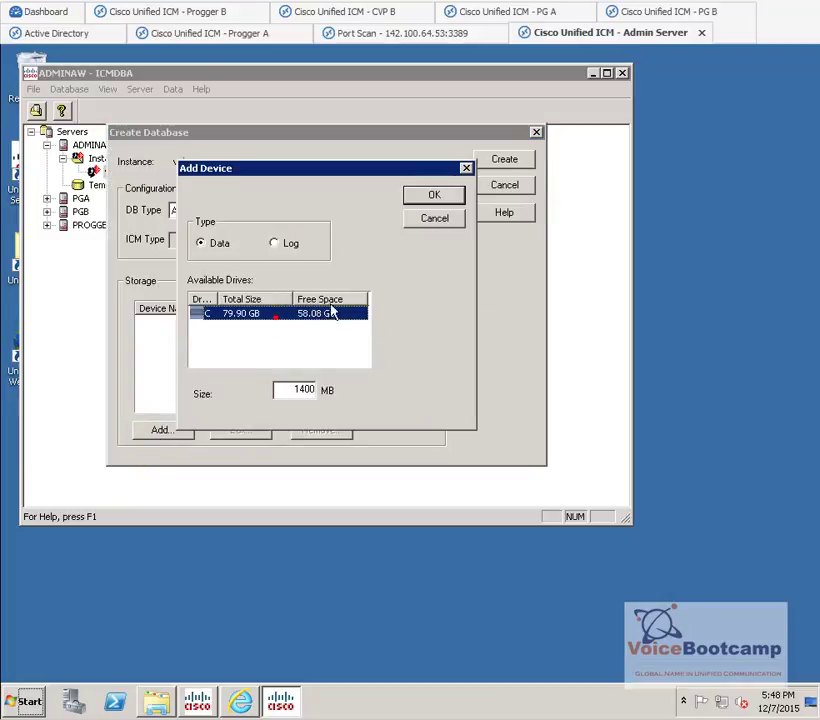
left_click(430, 197)
left_click(162, 432)
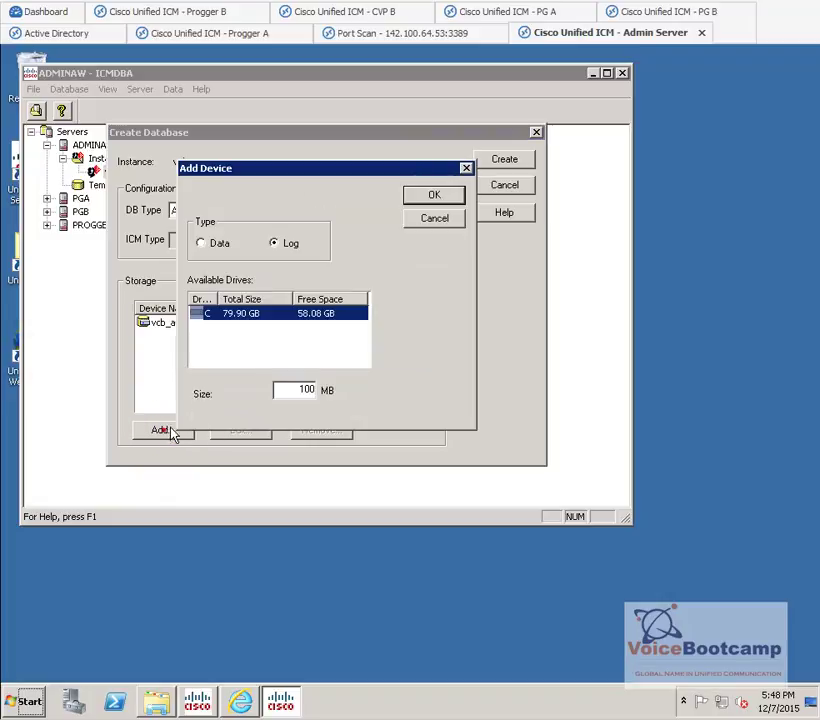
left_click(442, 197)
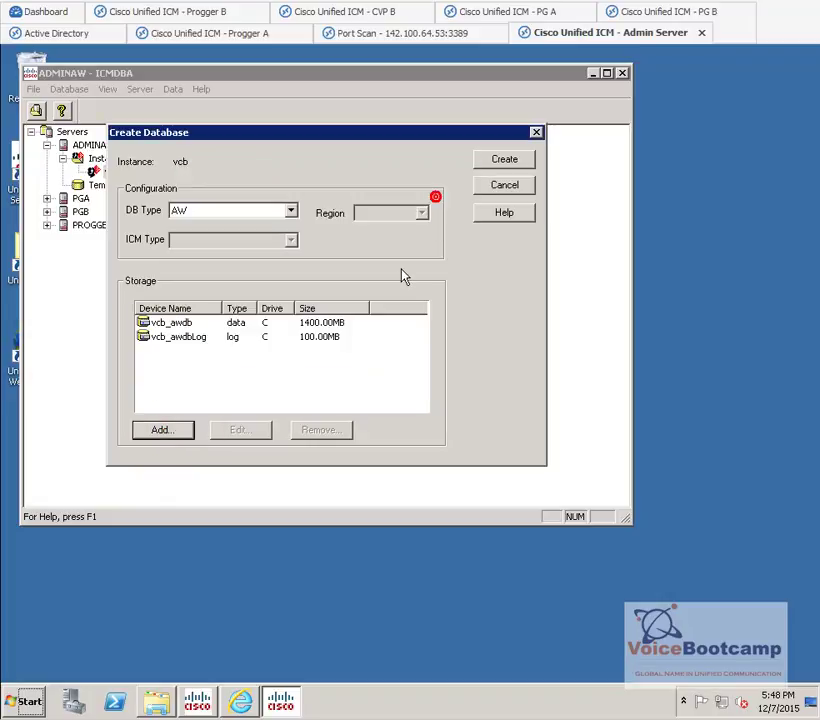
Step: Run the creation of the vcb AW database and close the finished creation dialogs
left_click(503, 165)
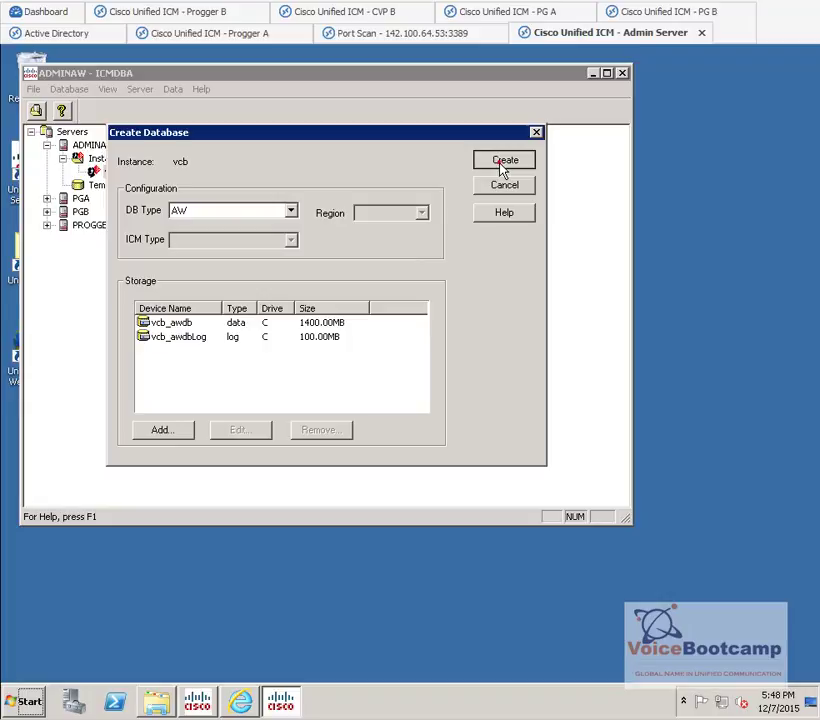
left_click(342, 430)
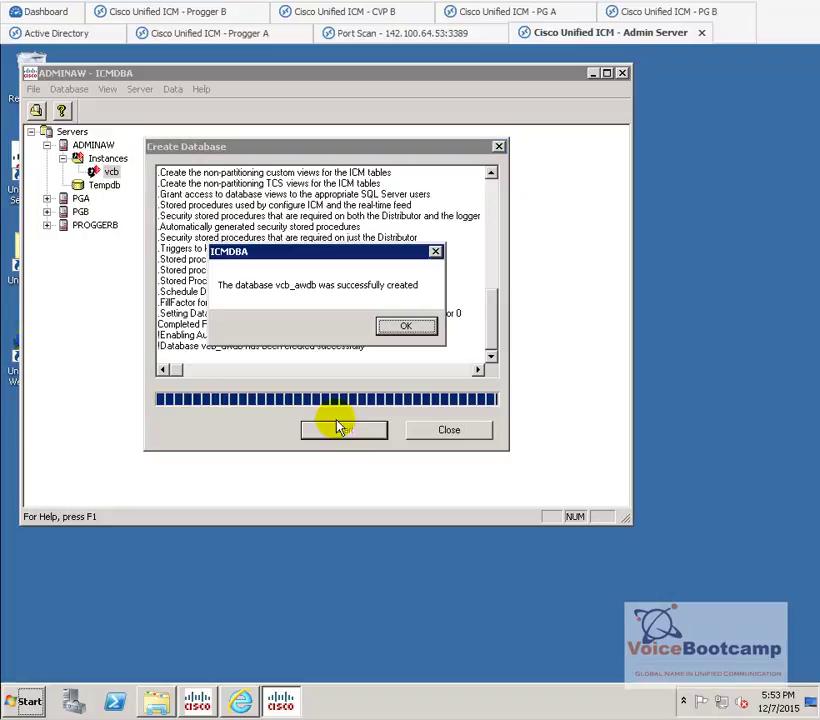
left_click(405, 325)
left_click(449, 429)
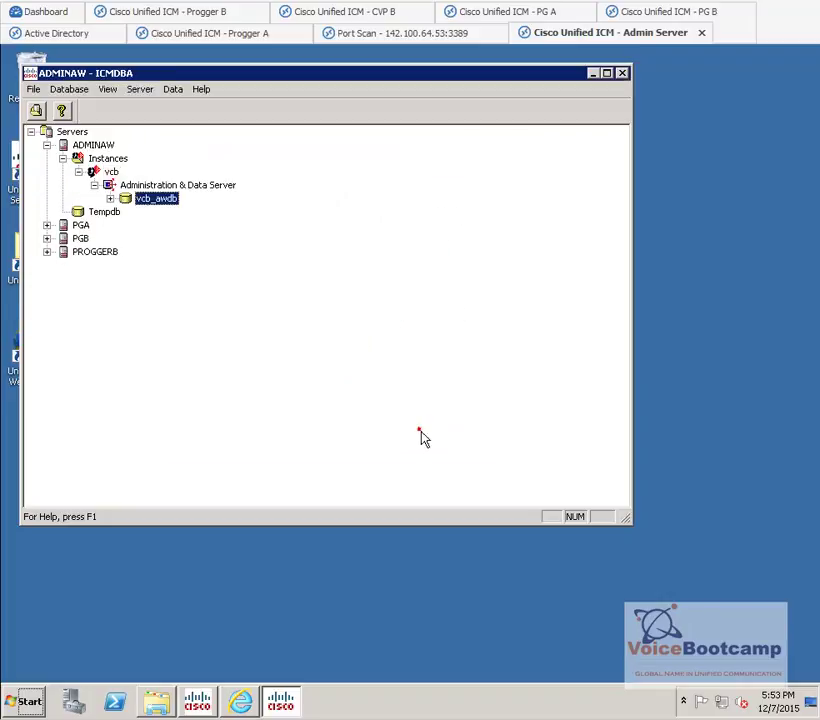
Step: Start a second database under the vcb instance's Administration & Data Server component and accept configuring SQL Server
right_click(156, 200)
left_click(146, 185)
right_click(144, 187)
left_click(160, 187)
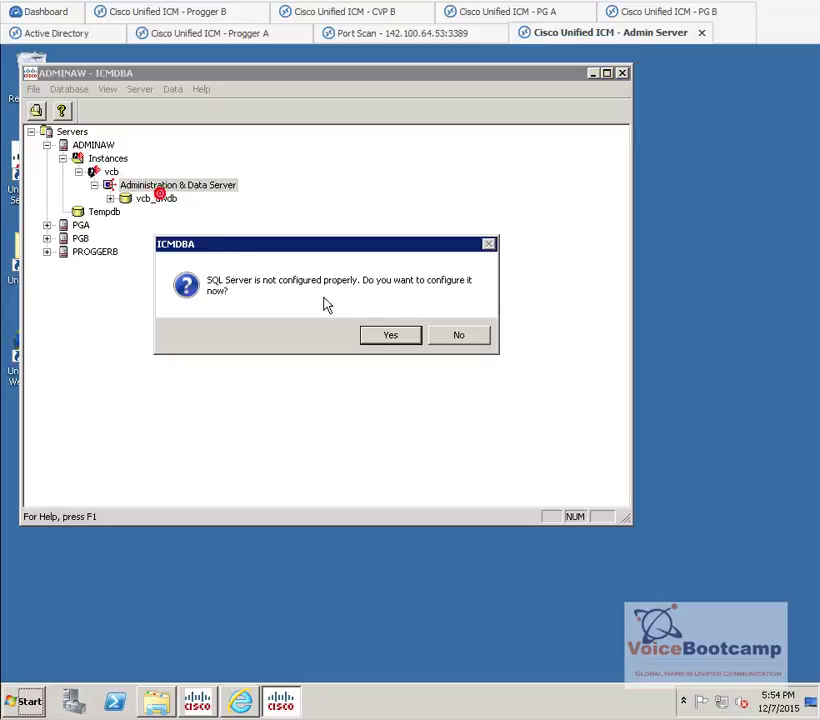
left_click(385, 334)
left_click(476, 141)
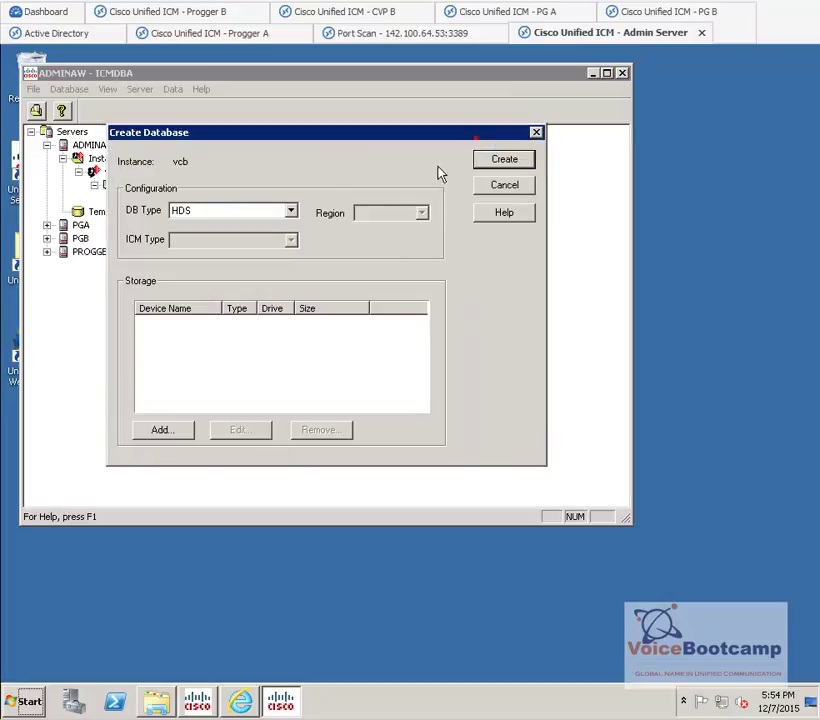
Step: Keep HDS as the database type and add a 1400 MB data device and a 100 MB log device on drive C
left_click(295, 212)
left_click(234, 379)
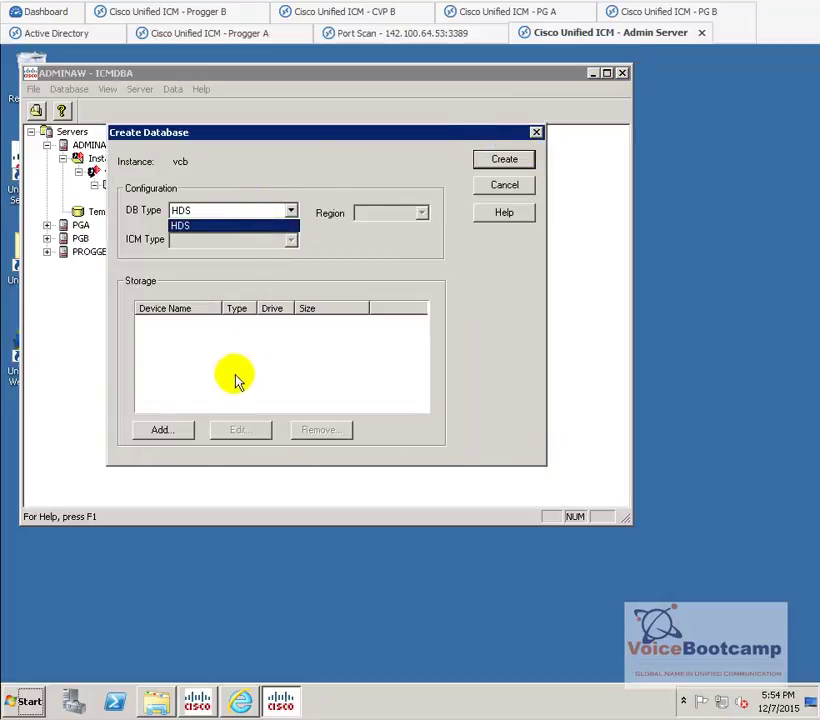
left_click(178, 429)
left_click(279, 314)
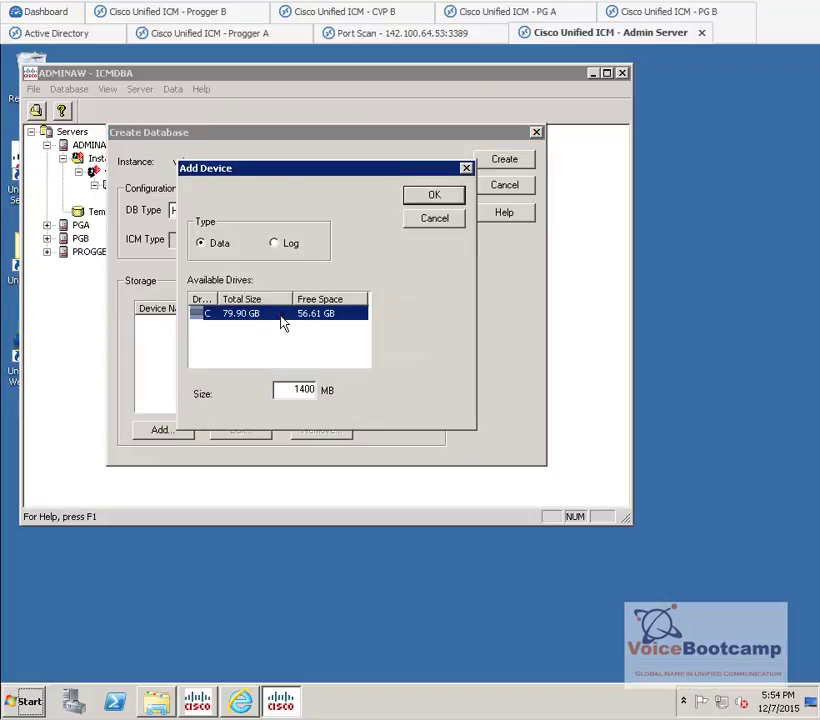
left_click(433, 196)
left_click(176, 433)
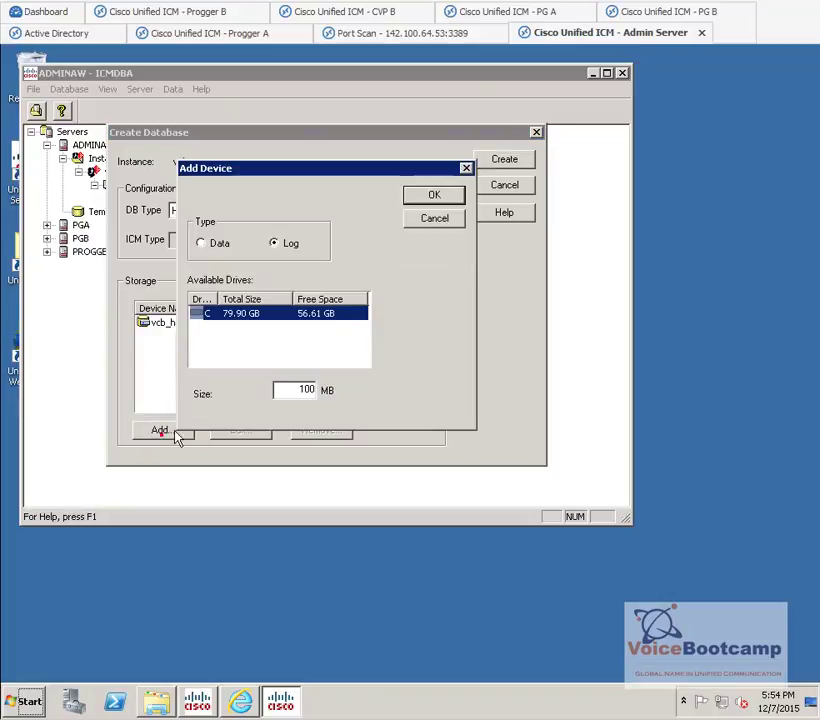
left_click(433, 198)
Step: Run the creation of the vcb HDS database and close the creation dialogs and ICMdba
left_click(497, 167)
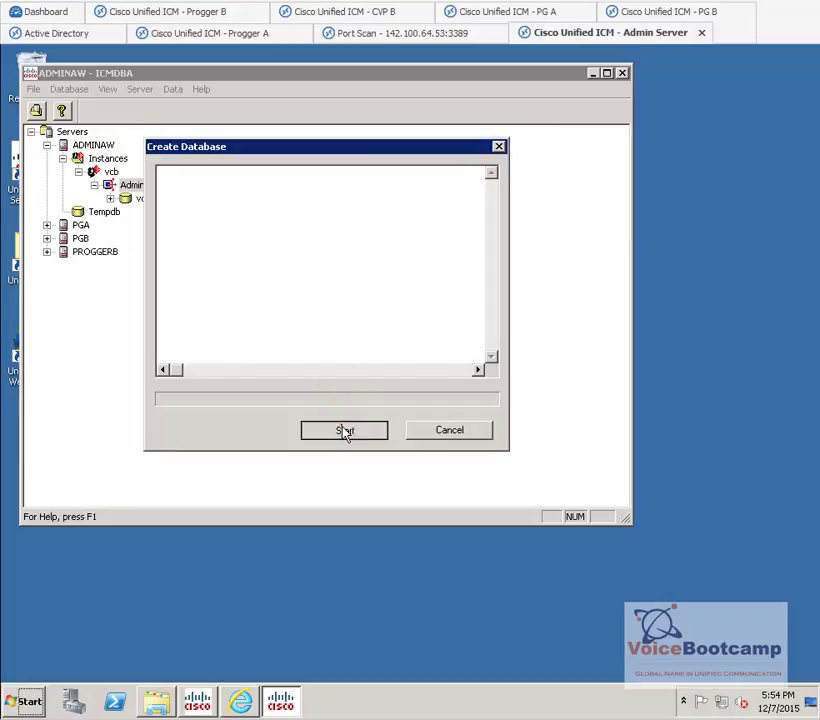
left_click(345, 431)
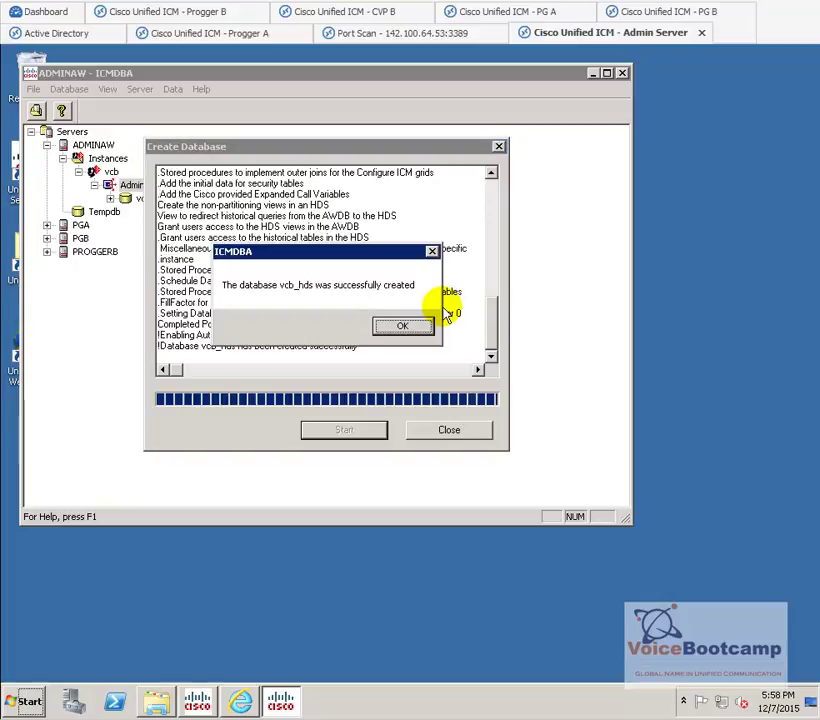
left_click(405, 324)
left_click(449, 430)
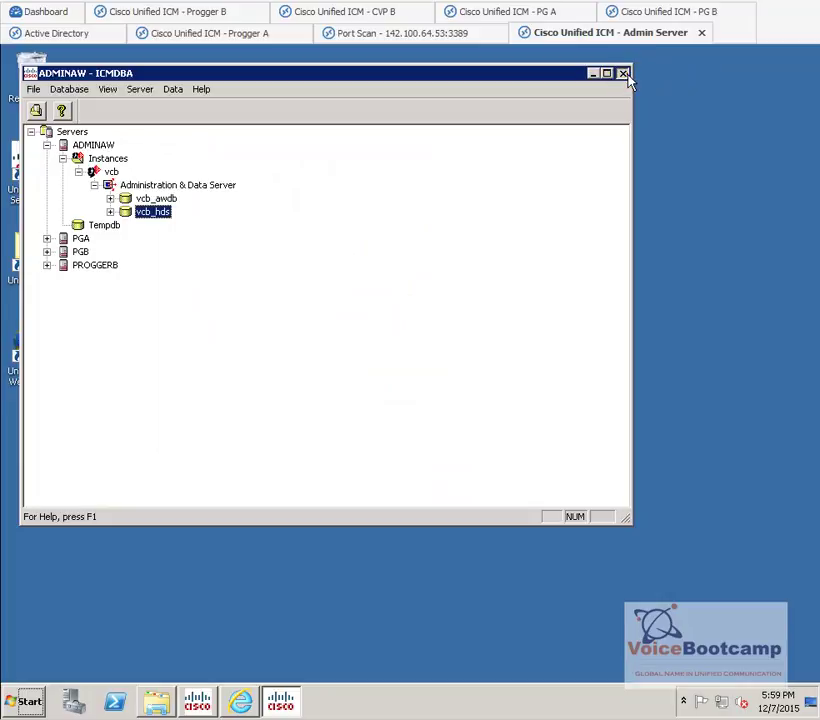
left_click(623, 74)
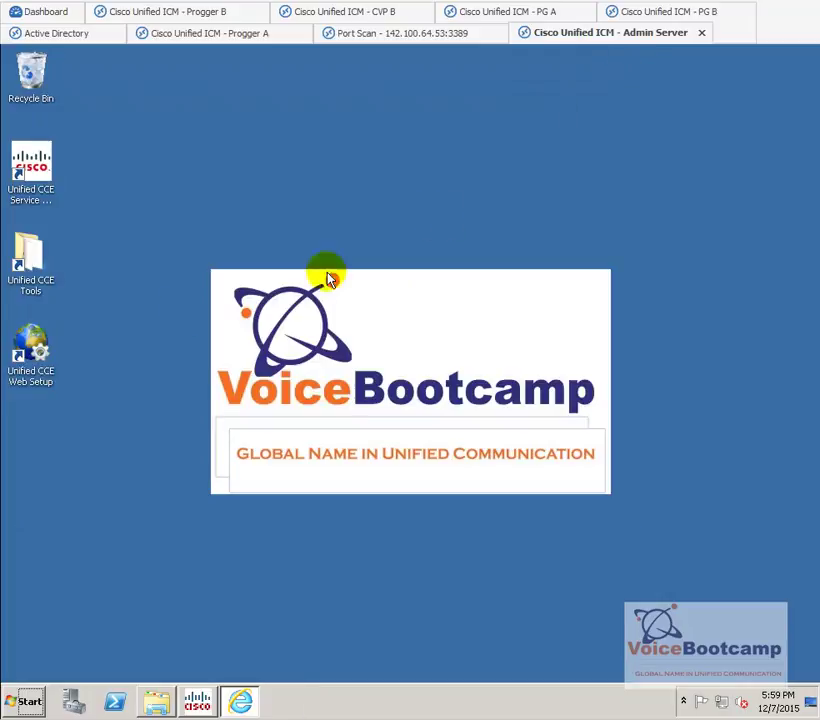
Step: In Web Setup, add an Administration & Data Server for vcb with the Enterprise deployment type and Small to Medium size
left_click(241, 702)
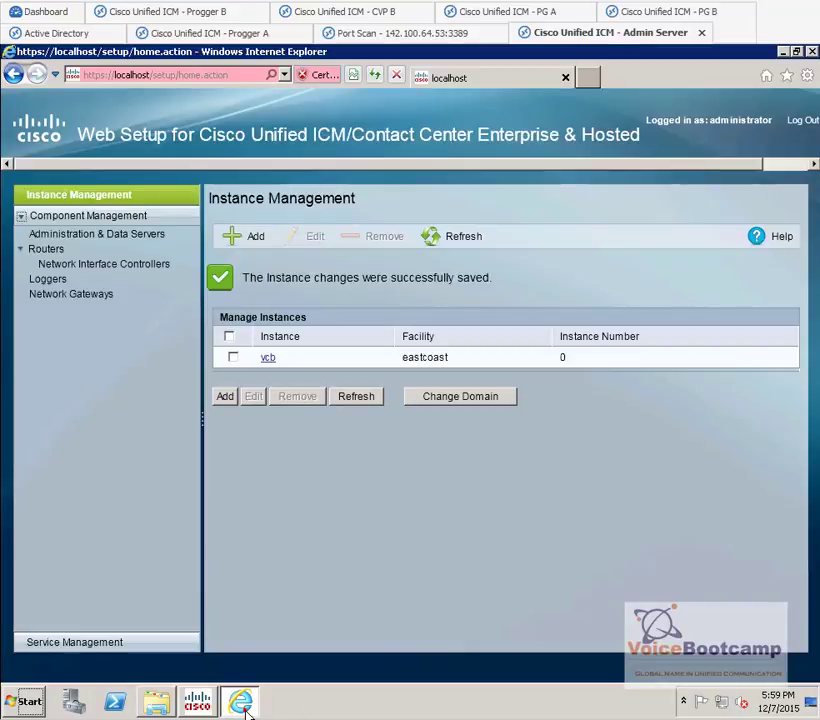
left_click(57, 240)
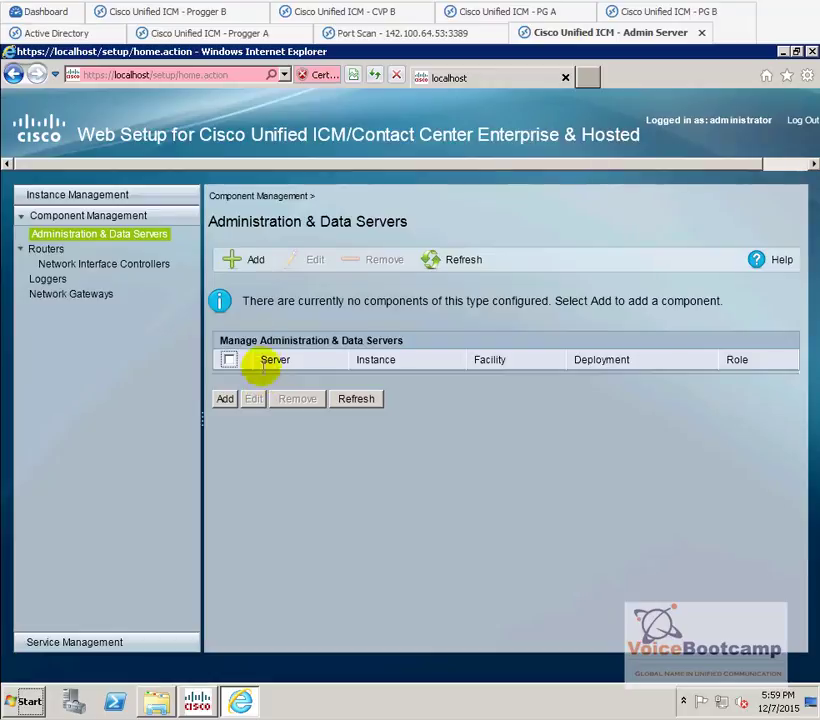
left_click(240, 265)
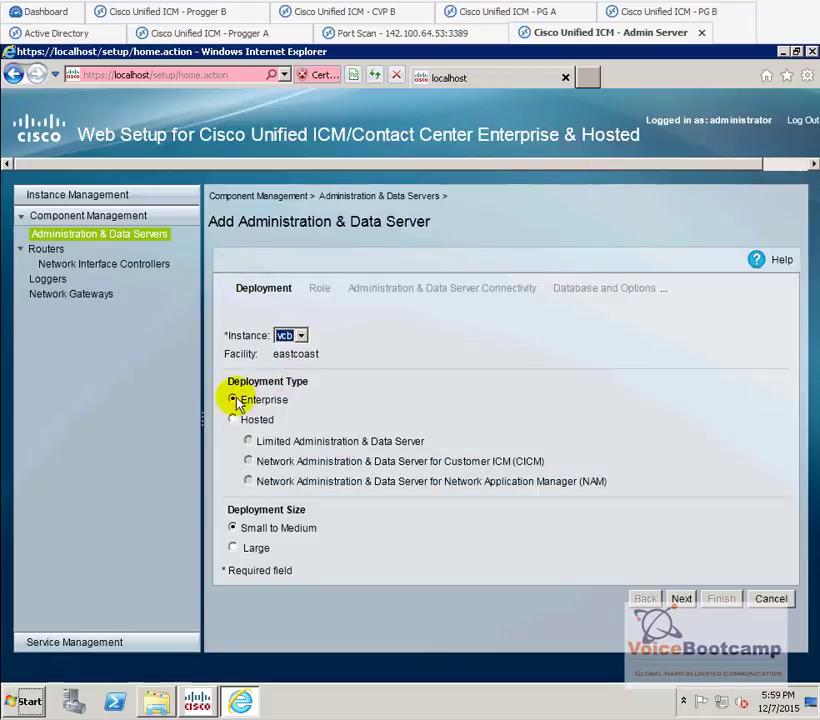
left_click(234, 398)
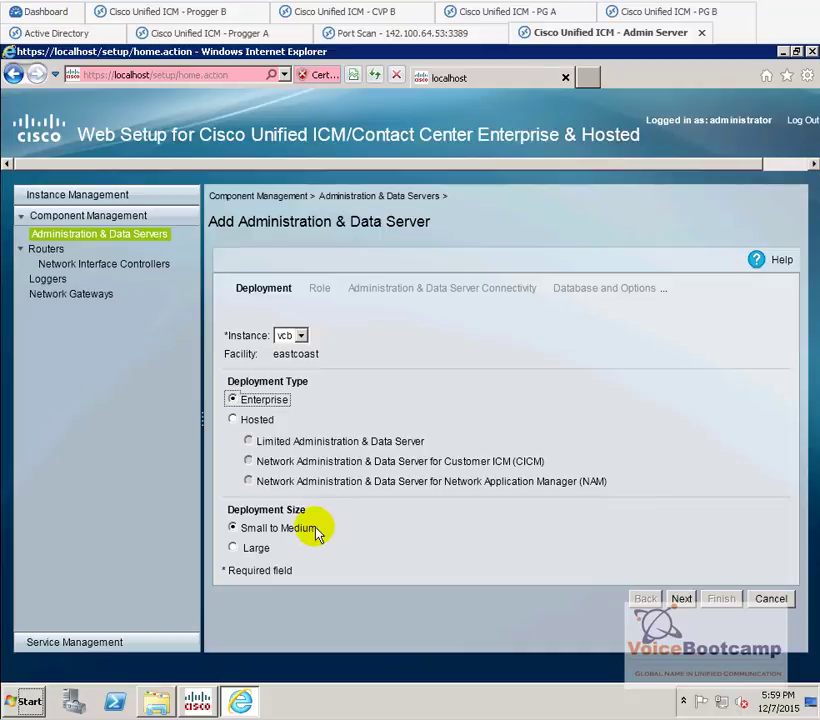
left_click(682, 598)
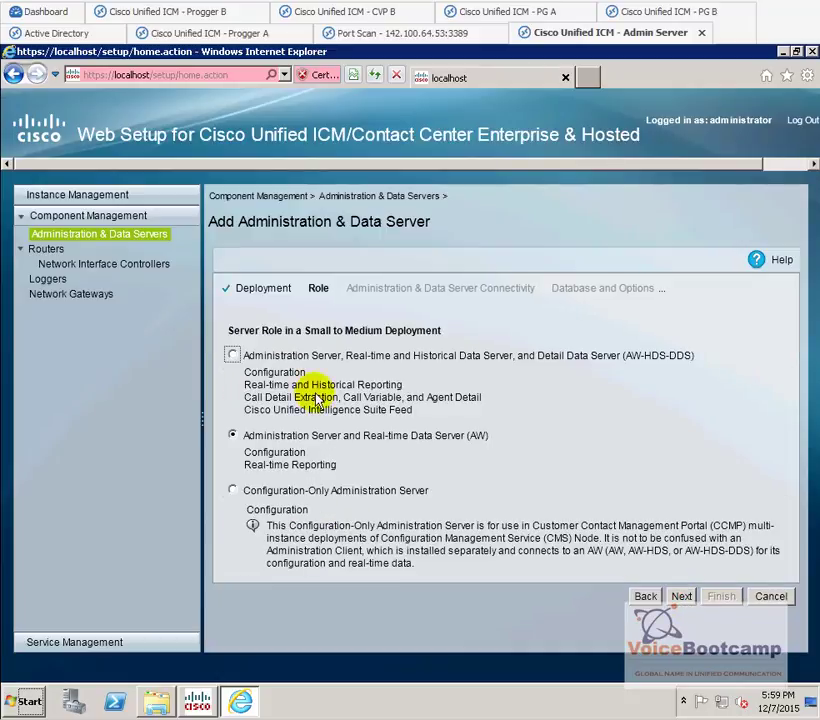
Step: Choose the Administration Server, Real-time and Historical Data Server, and Detail Data Server (AW-HDS-DDS) role and continue to connectivity
left_click(232, 356)
left_click_drag(240, 354, 408, 373)
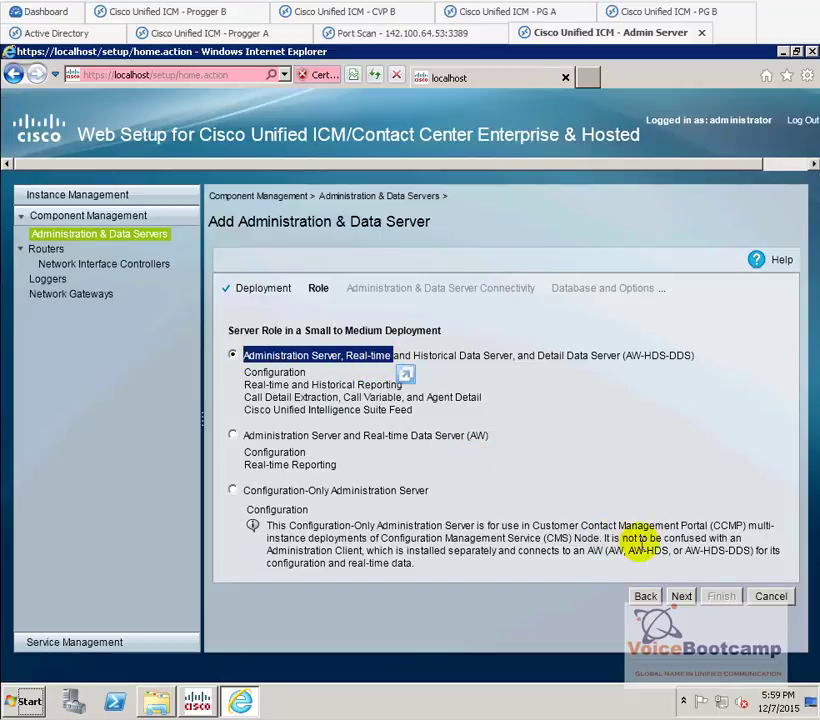
left_click(680, 595)
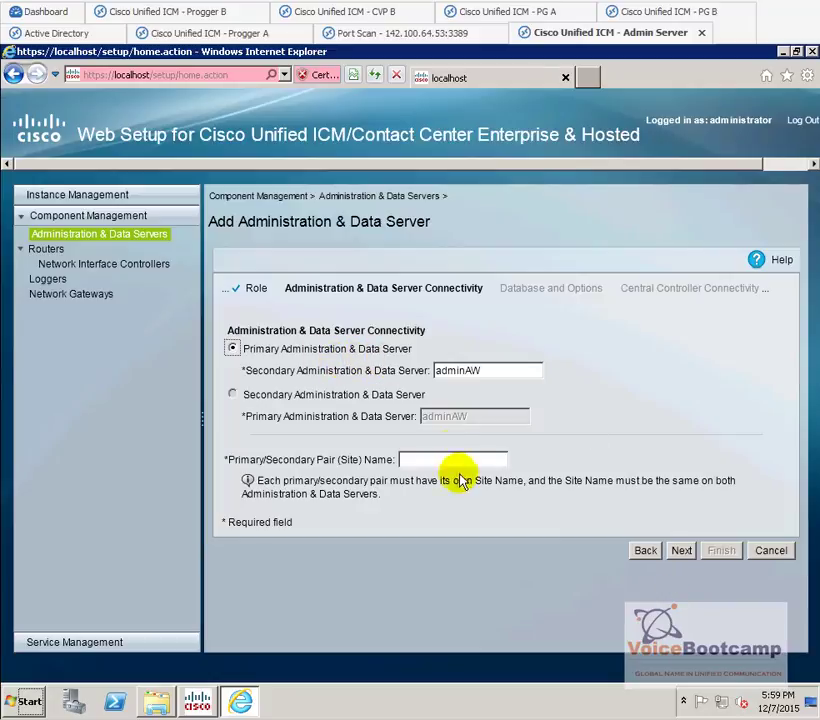
Step: Keep the Primary Administration & Data Server option and set the primary/secondary pair site name to VOICEBOOTCAMP
left_click(426, 462)
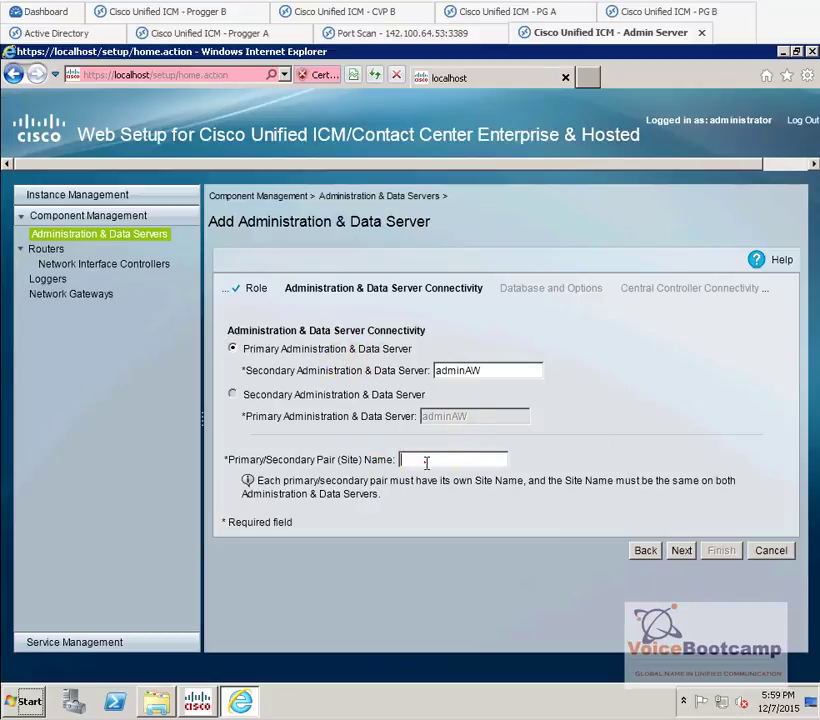
left_click(425, 461)
type("voiceb")
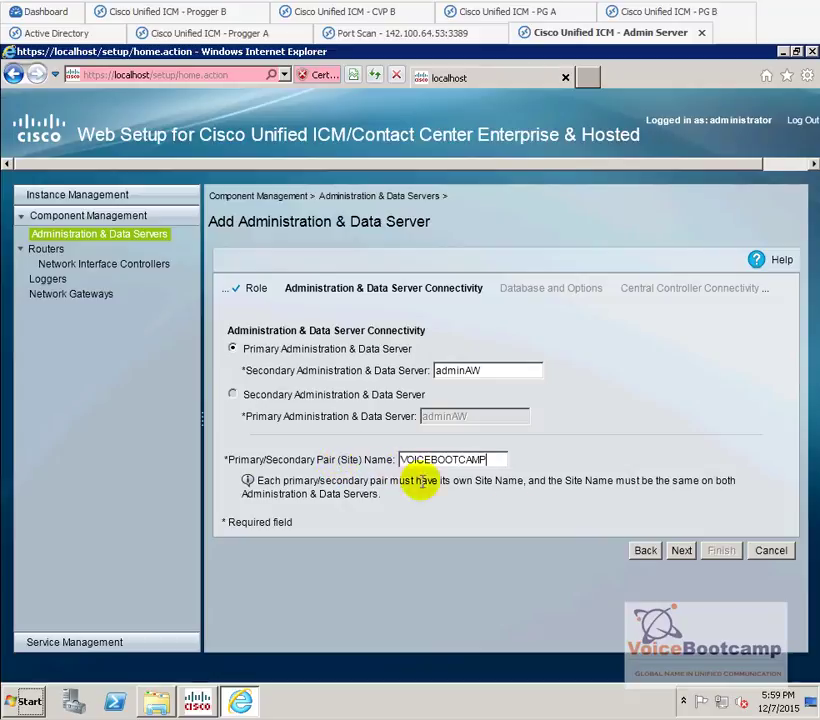
left_click(683, 551)
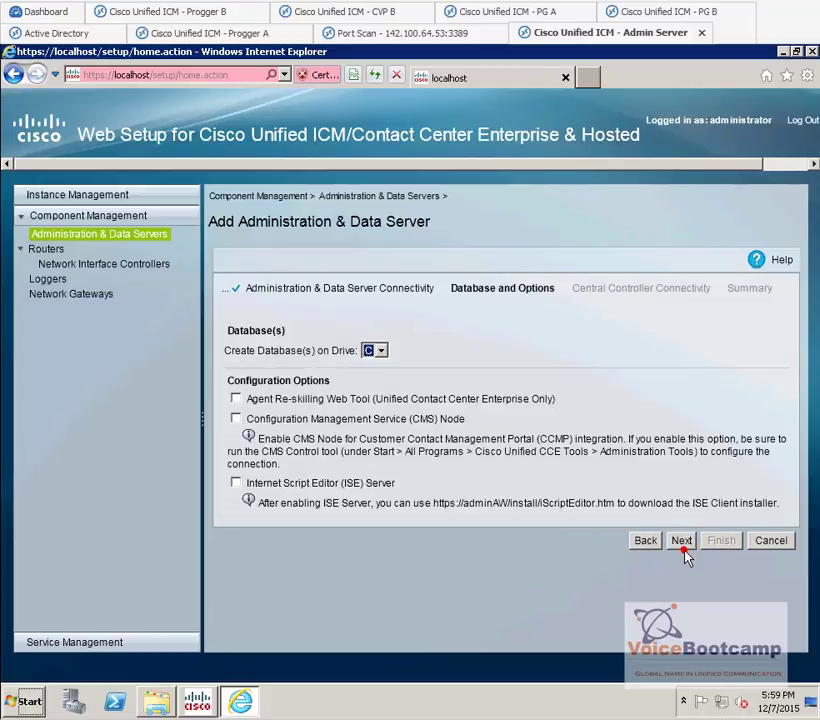
Step: Enable the Agent Re-skilling Web Tool and the Internet Script Editor (ISE) Server, and continue to Central Controller Connectivity
left_click(236, 399)
left_click(560, 430)
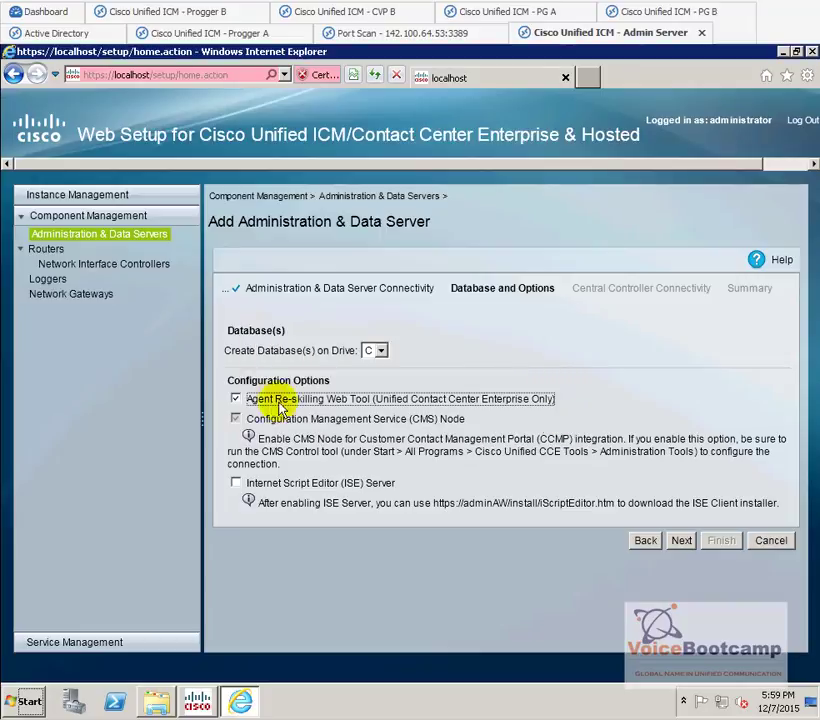
left_click(236, 484)
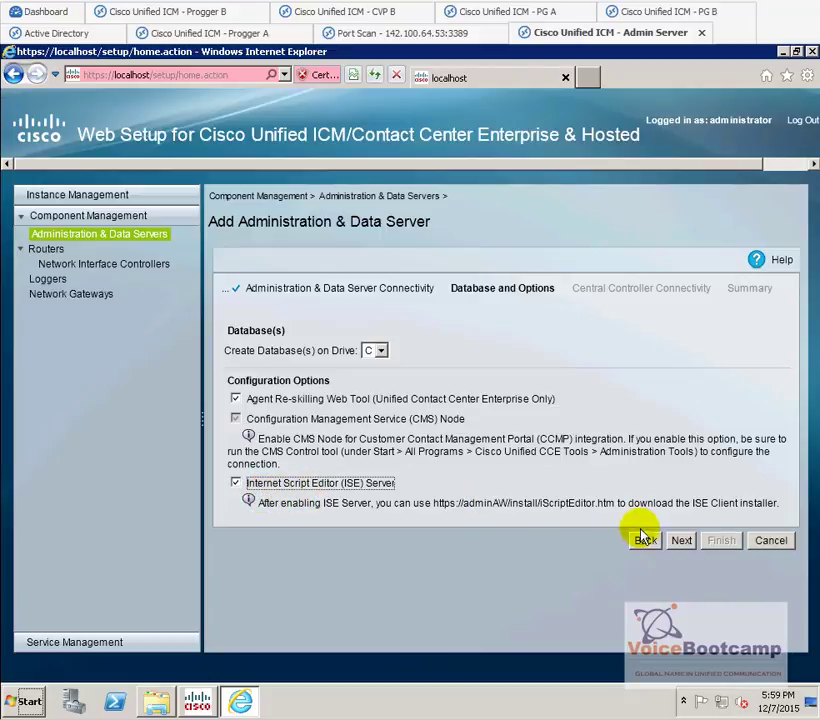
left_click(683, 542)
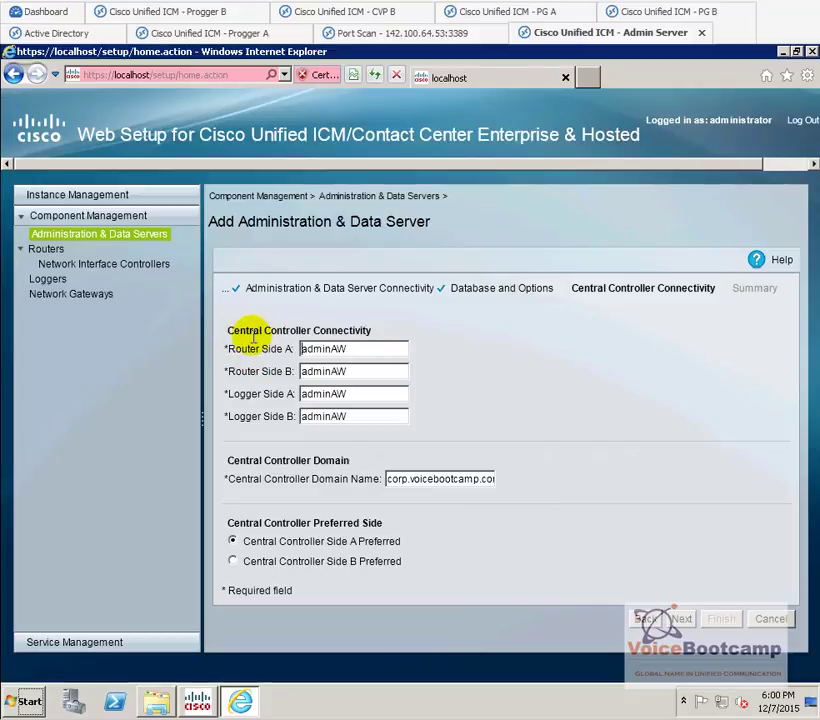
Step: Set Router Side A and Logger Side A to 142.100.64.51 in the Central Controller Connectivity settings
double_click(359, 349)
type("142.10")
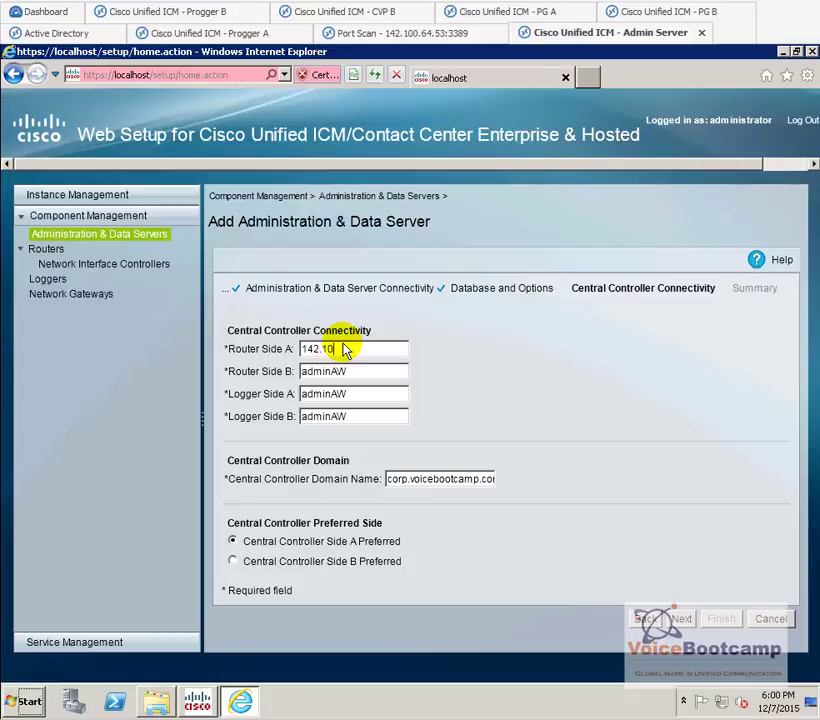
type("0.64.")
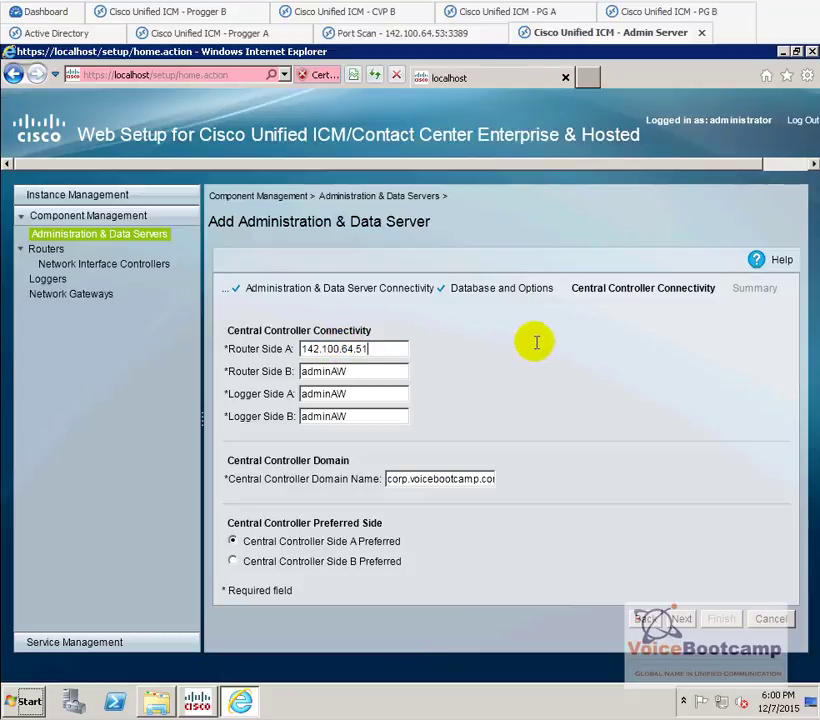
type("51")
left_click_drag(405, 349, 234, 348)
key("ctrl+c")
double_click(396, 392)
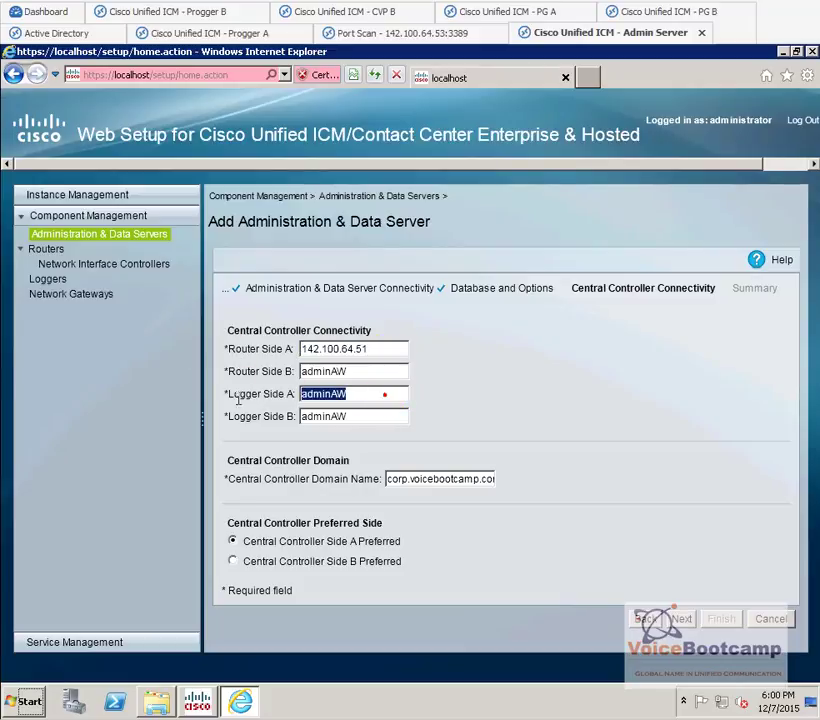
key("ctrl+v")
Step: Set Router Side B and Logger Side B to 142.100.64.61
double_click(390, 371)
key("ctrl+v")
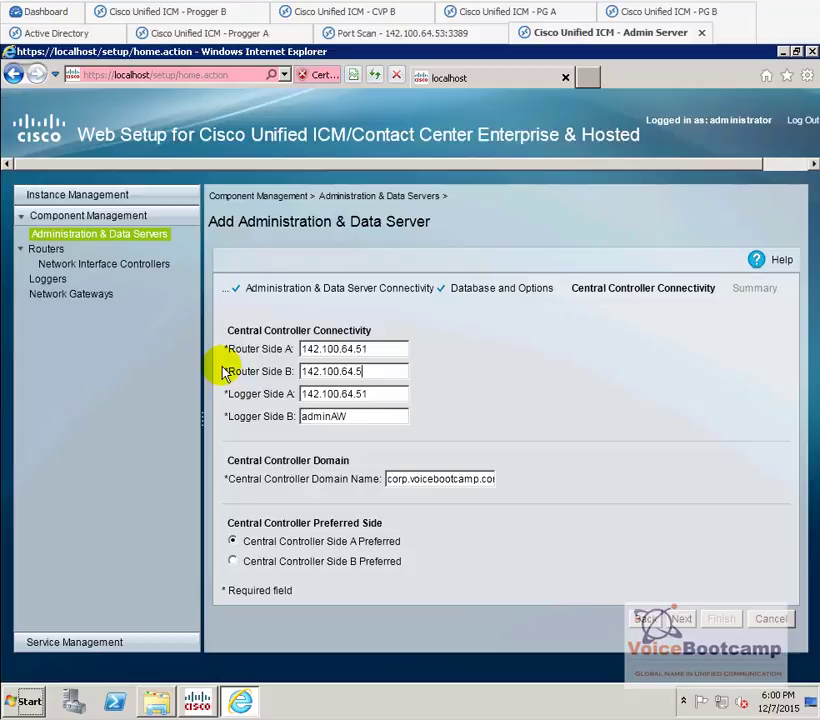
double_click(380, 415)
key("ctrl+v")
key("BackSpace")
type("61")
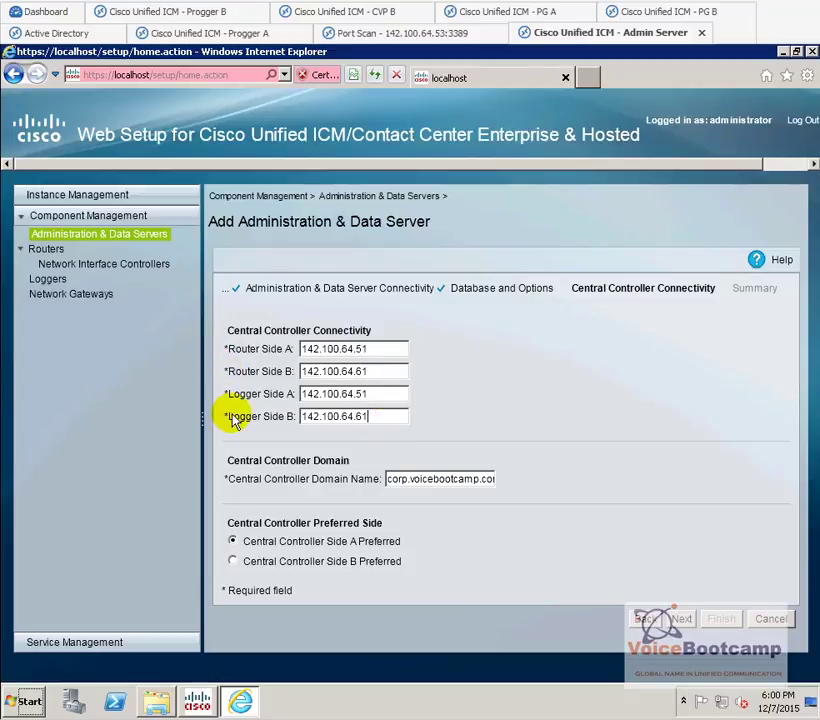
Step: Keep Central Controller Side A preferred and finish adding the Administration & Data Server without starting the Distributor service
left_click(368, 349)
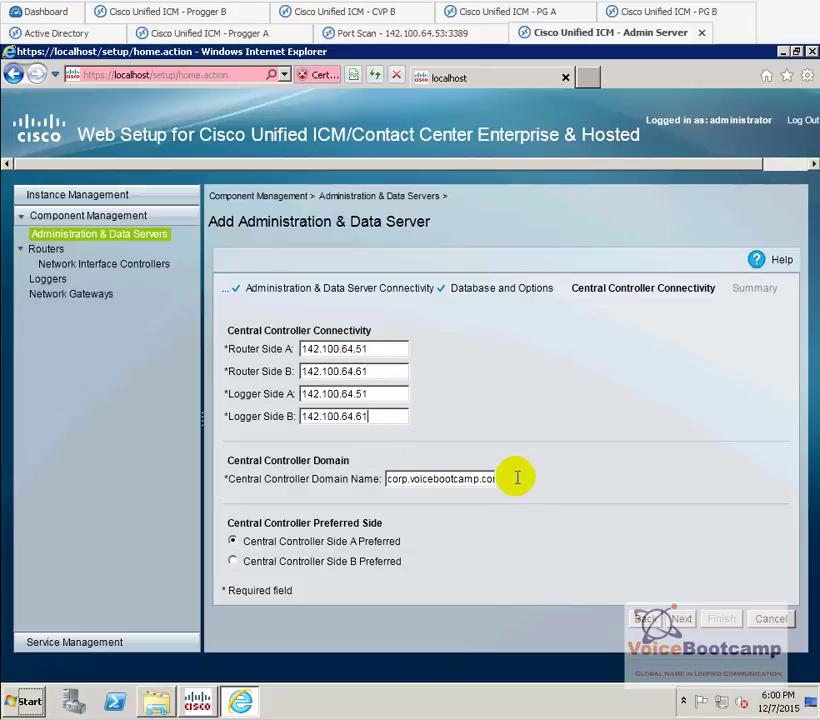
triple_click(300, 541)
left_click(681, 618)
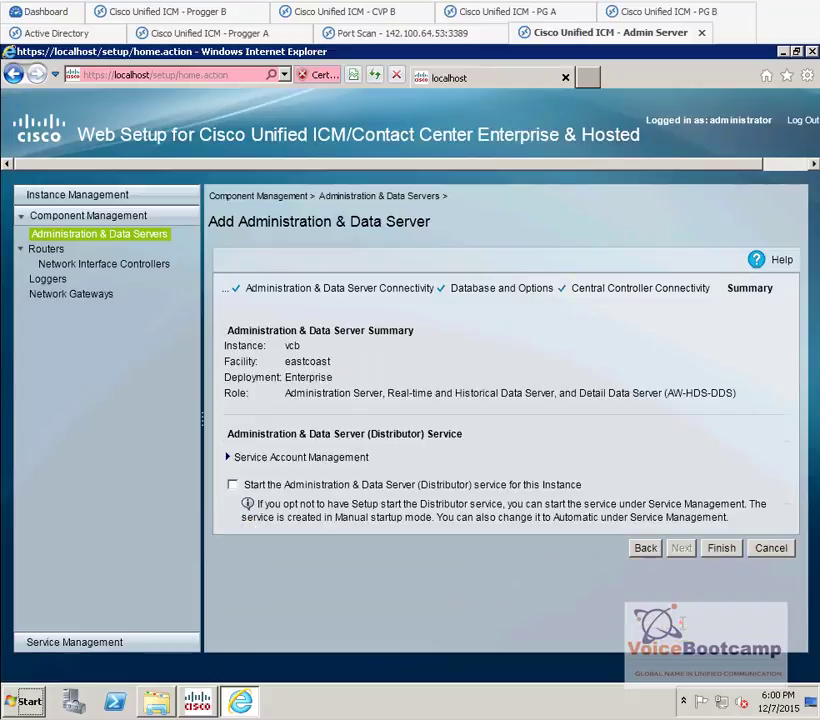
left_click(720, 552)
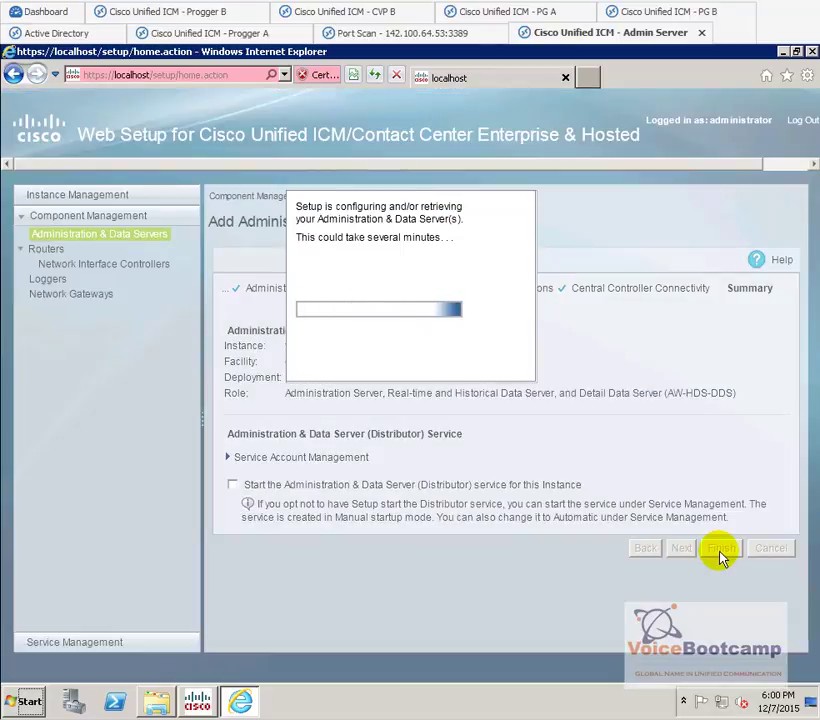
Step: Show the desktop while the setup runs, and bring the Web Setup window back beside the desktop icons
right_click(420, 702)
left_click(478, 633)
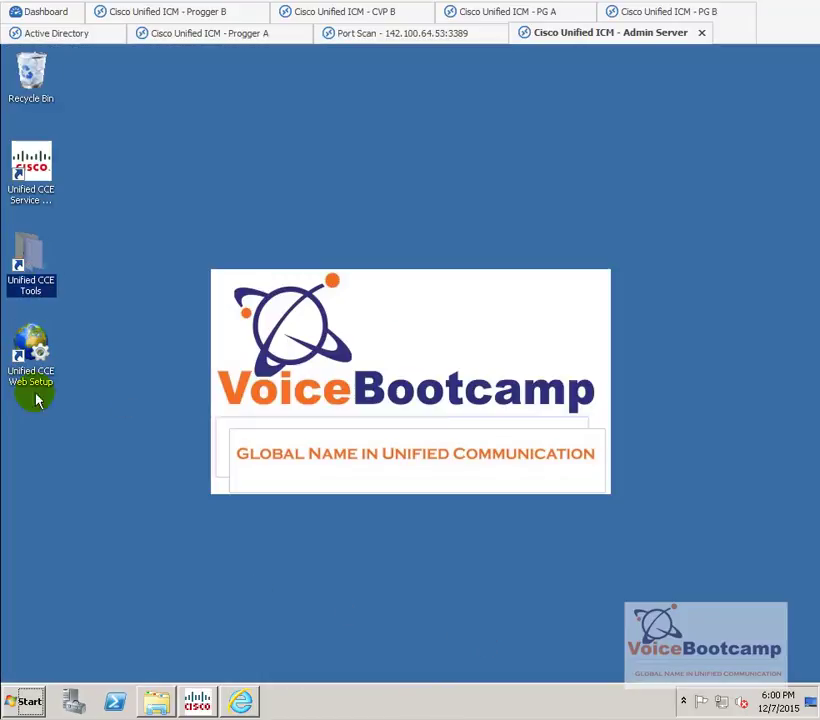
left_click(243, 702)
left_click_drag(377, 73, 472, 80)
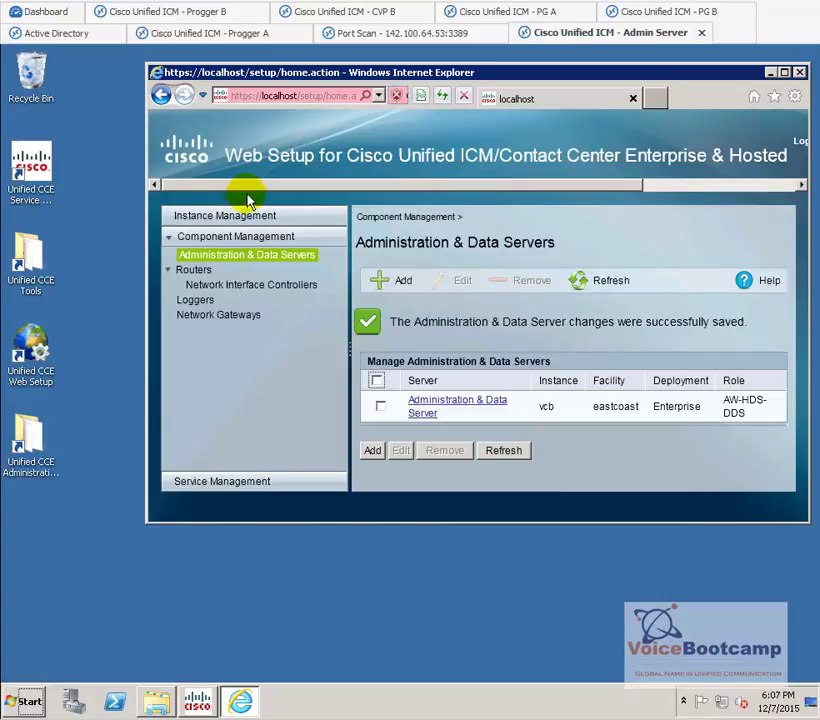
Step: Open the Unified CCE Administration Tools folder from the desktop and select all the tools in it
left_click(42, 450)
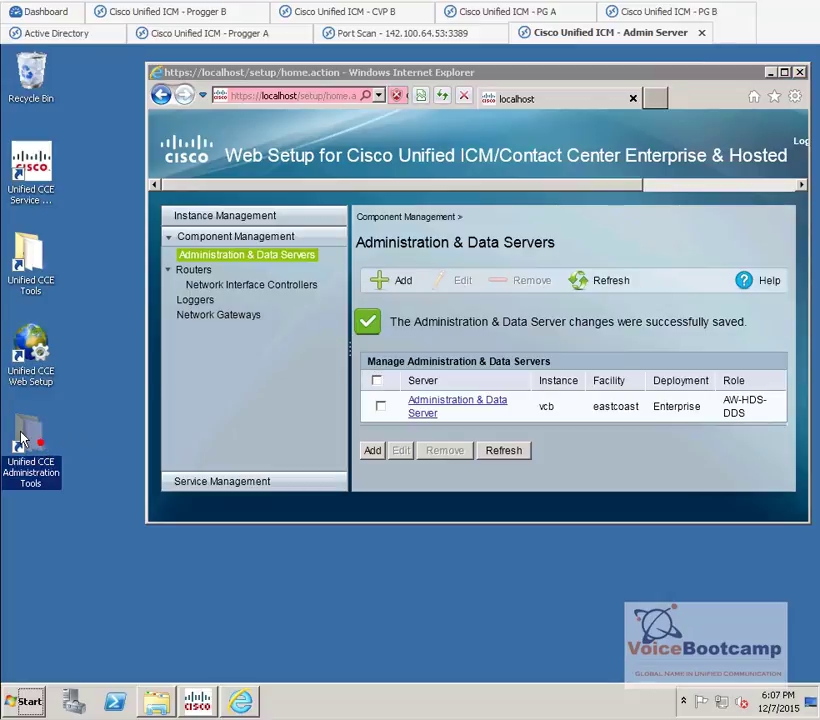
double_click(22, 440)
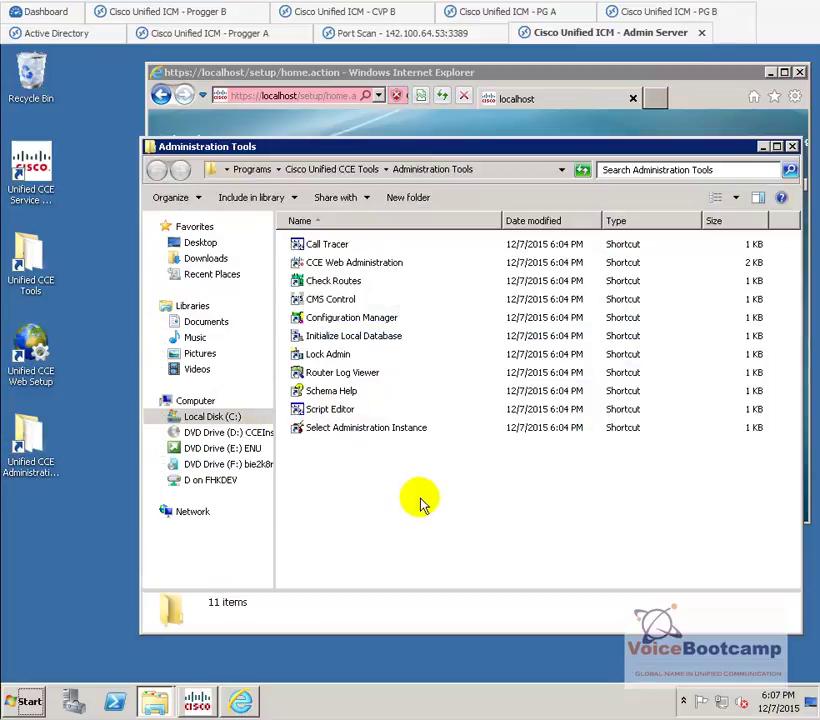
left_click_drag(445, 501, 311, 243)
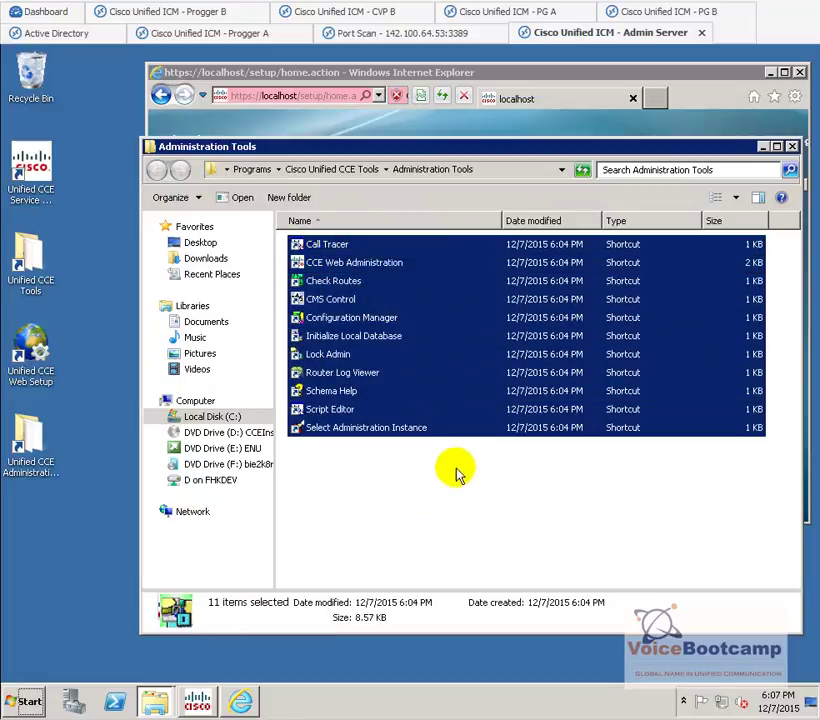
Step: On Progger A, open Unified CCE Service Control and start the vcb LoggerA and RouterA services
left_click(456, 471)
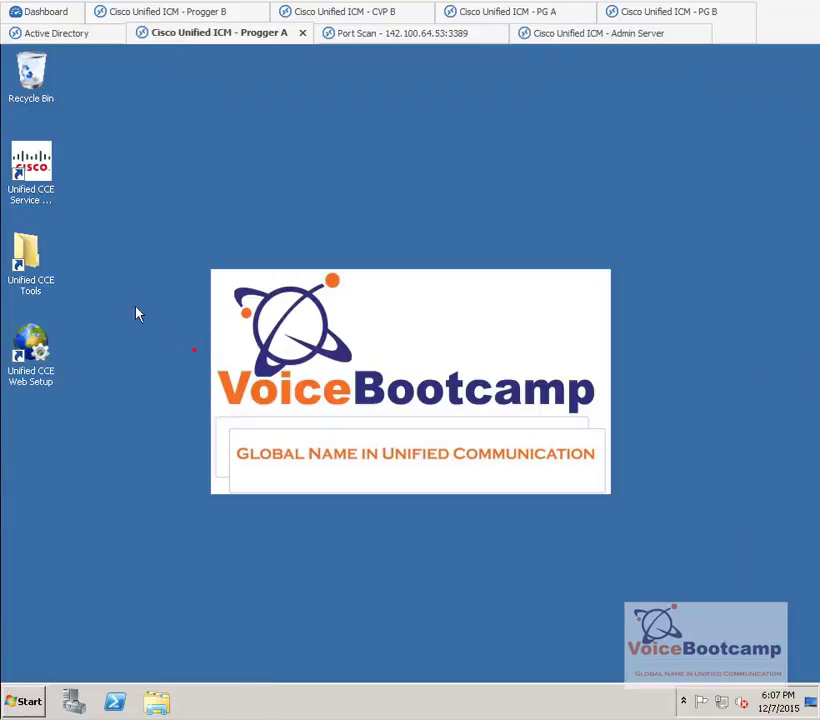
double_click(48, 183)
left_click_drag(351, 348, 256, 267)
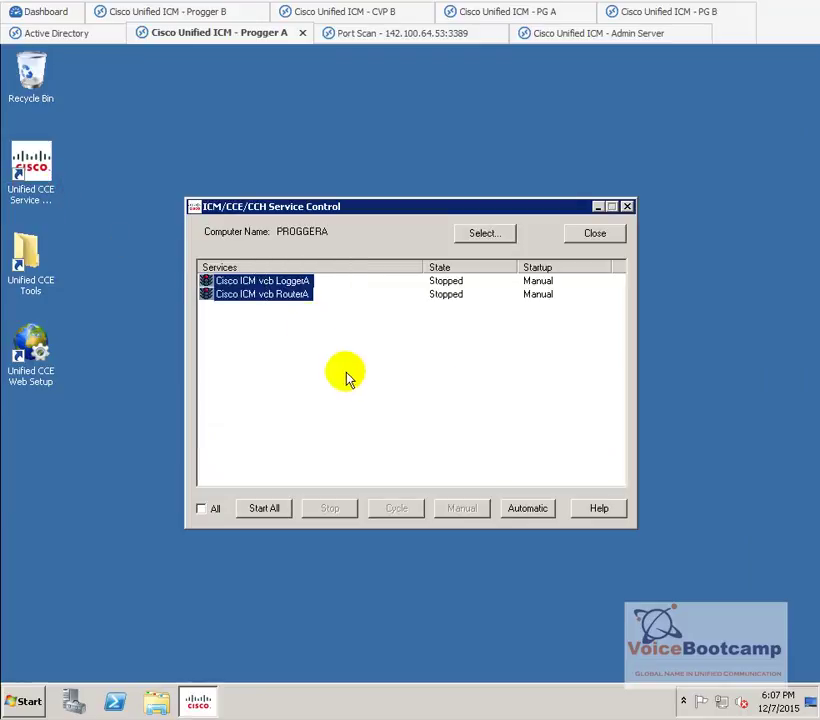
left_click(272, 510)
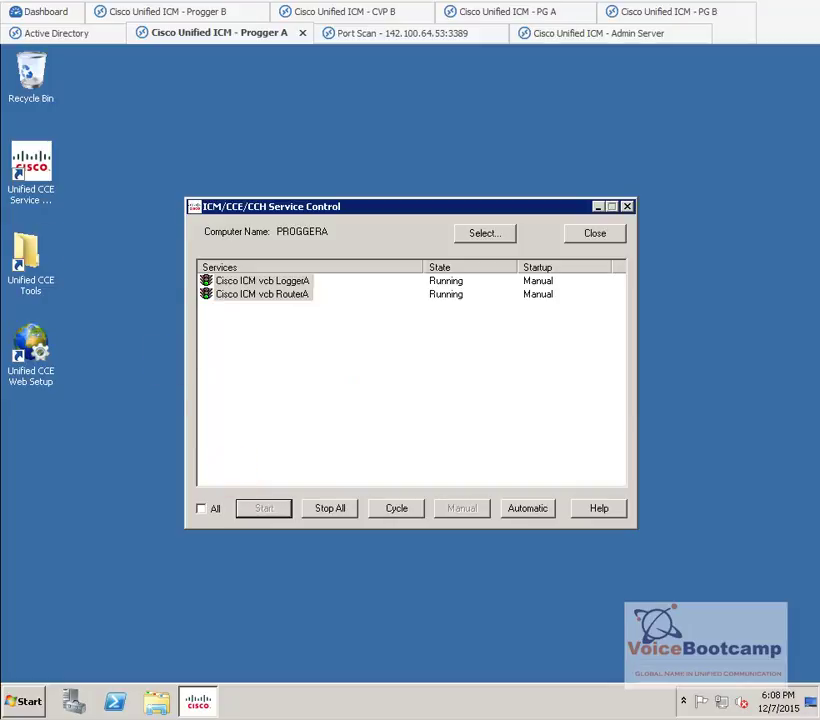
Step: On Progger B, select the vcb LoggerB and RouterB services in Service Control and start both
left_click(168, 11)
left_click(311, 381)
left_click_drag(335, 362, 245, 265)
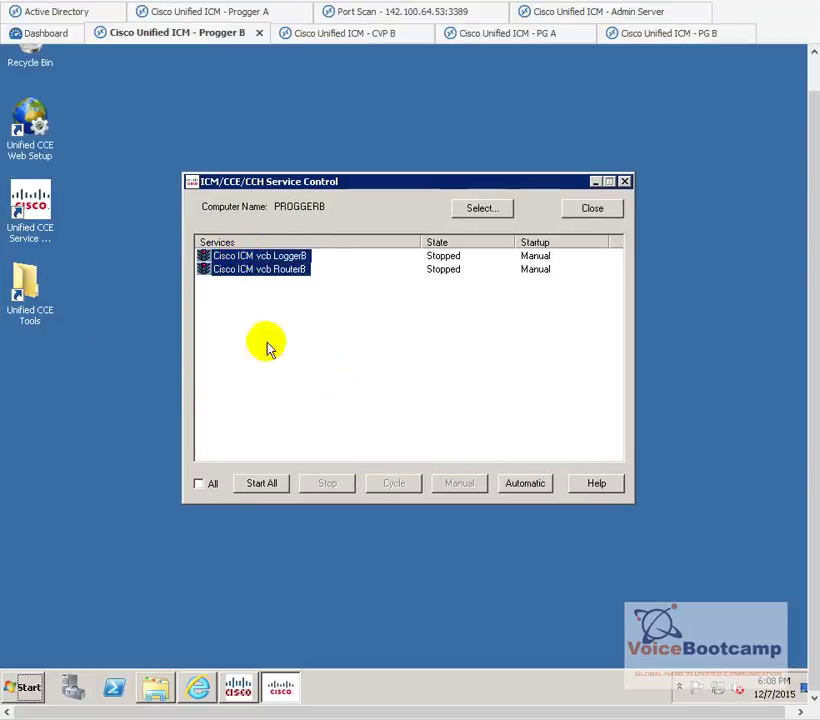
left_click(261, 484)
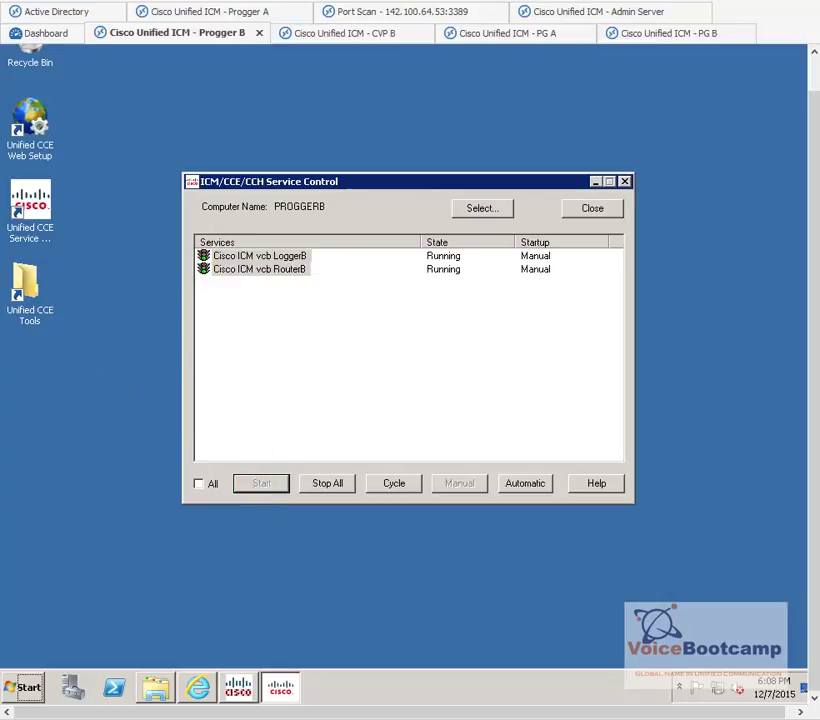
Step: On the Admin Server, open Unified CCE Service Control and start the vcb Distributor service
left_click(598, 11)
double_click(30, 180)
left_click(245, 280)
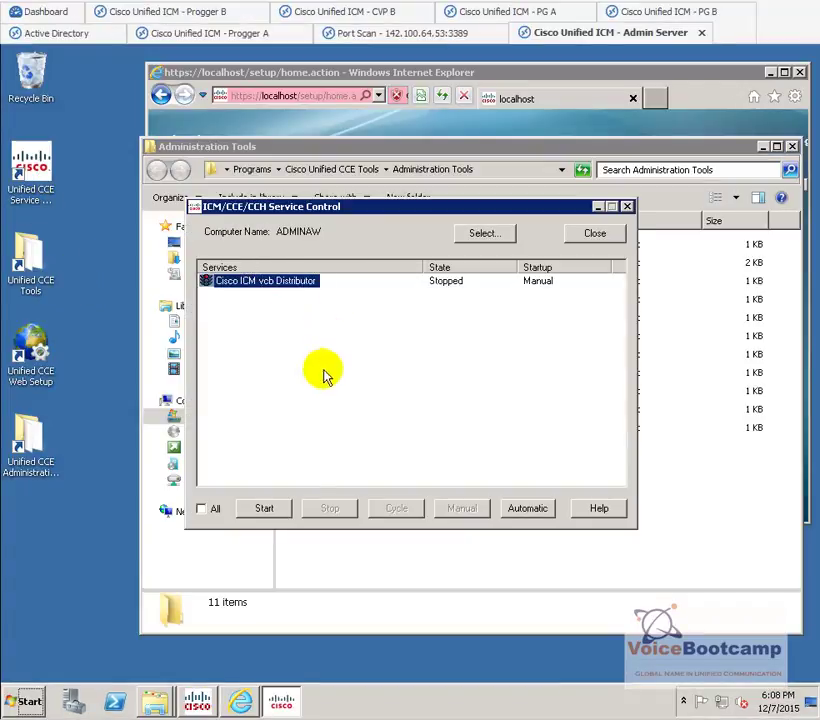
left_click(263, 509)
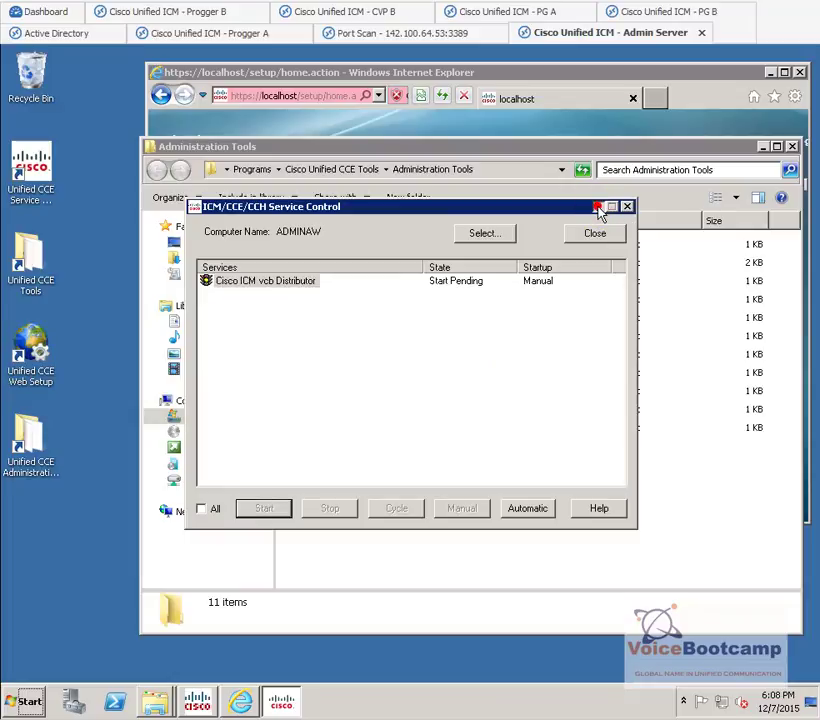
Step: Minimize the Service Control, Administration Tools and Web Setup windows to clear the Admin Server desktop
left_click(597, 207)
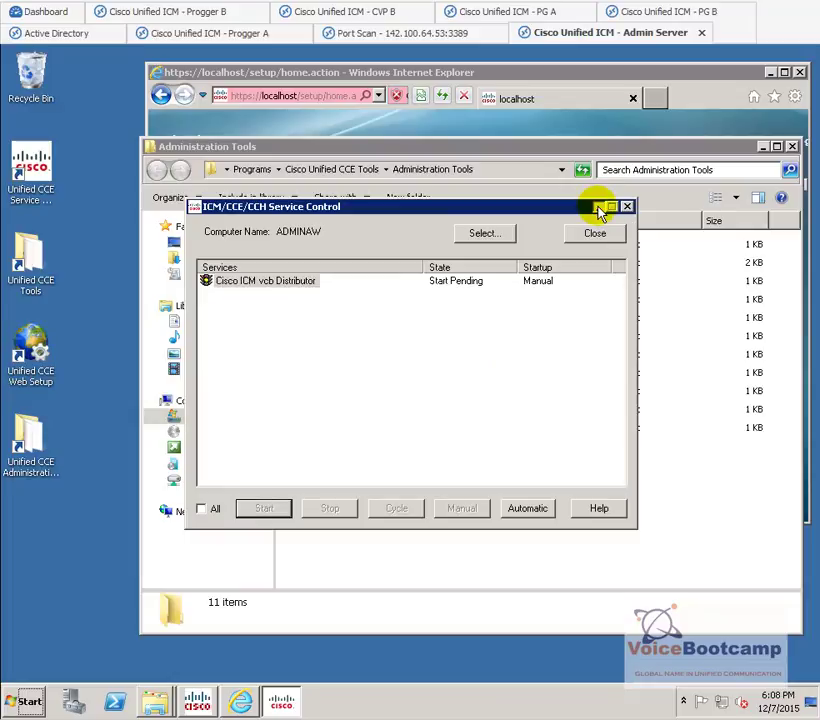
left_click(605, 207)
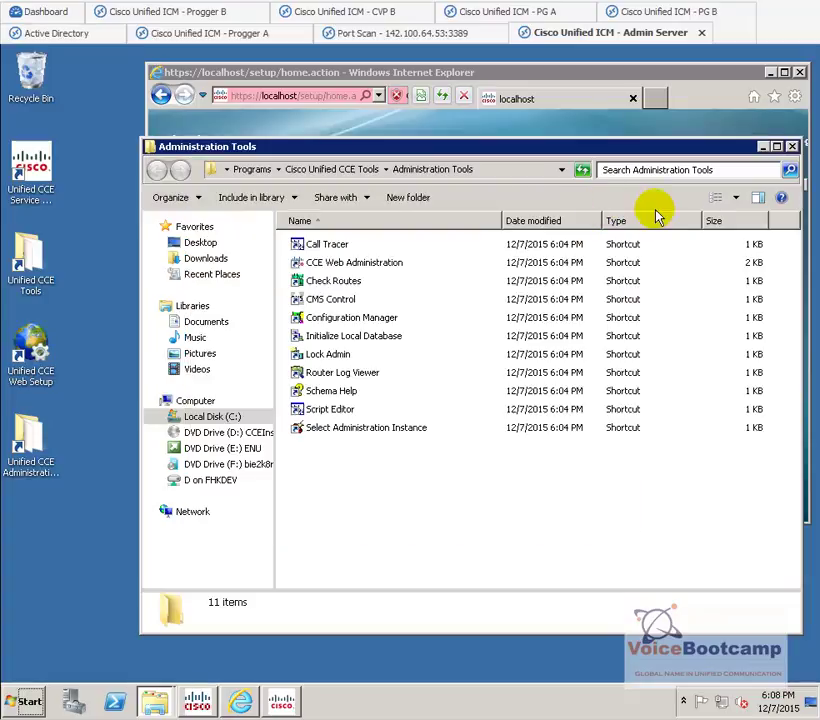
left_click(763, 148)
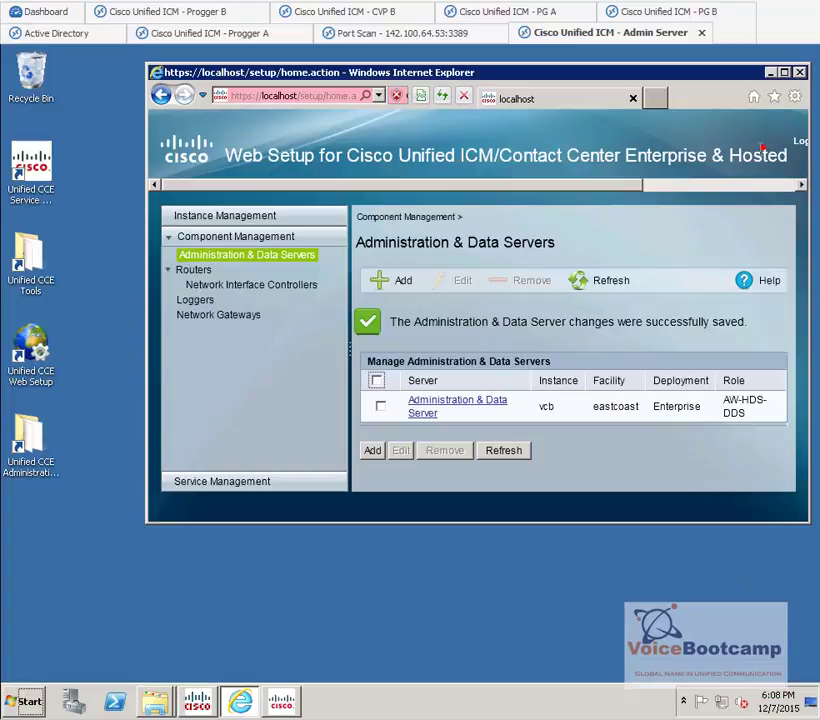
left_click(784, 72)
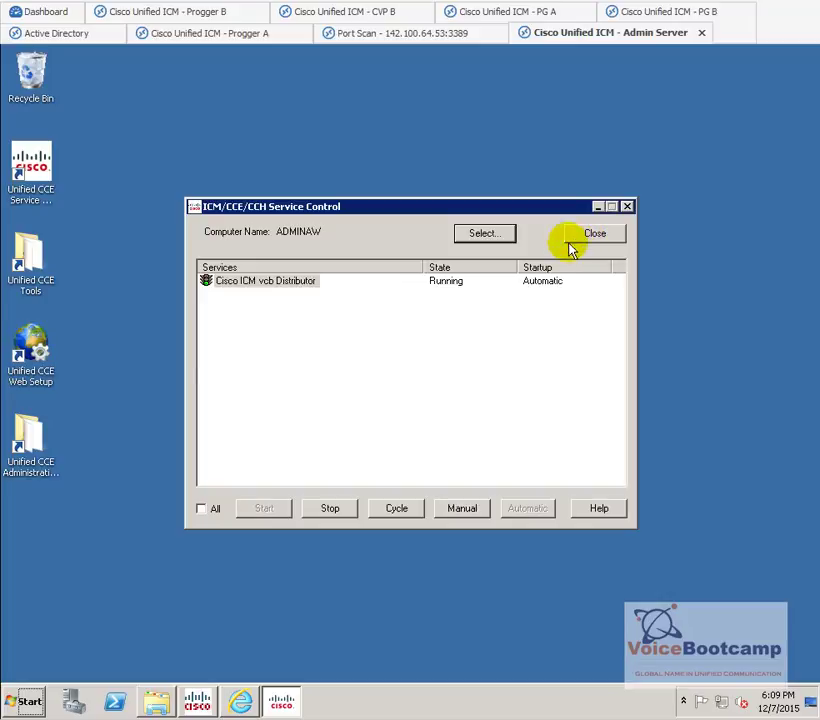
Step: Check the state and startup type of the Logger and Router services on Progger A and Progger B, and return to the Admin Server
left_click(218, 33)
left_click(168, 11)
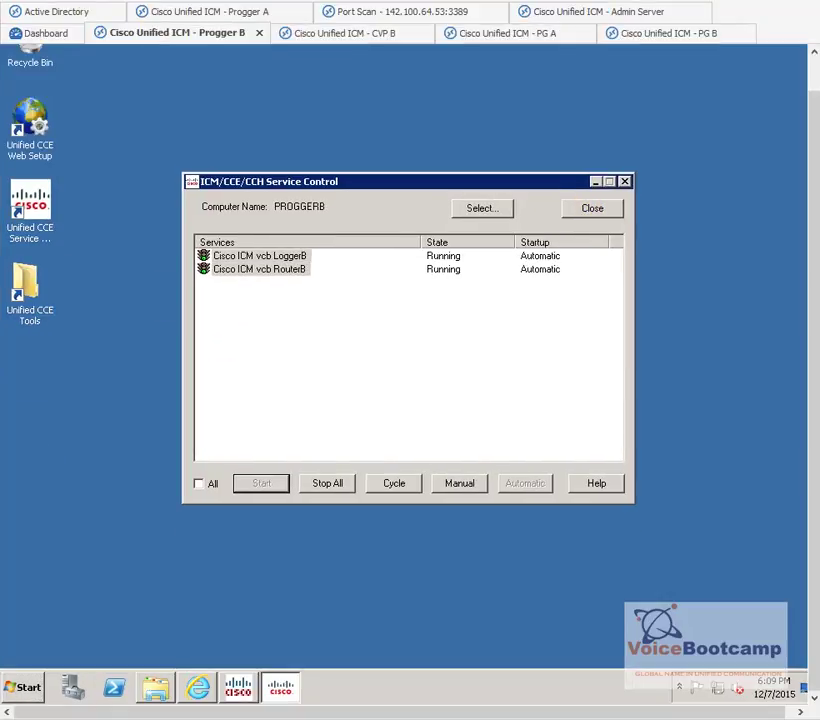
left_click(210, 11)
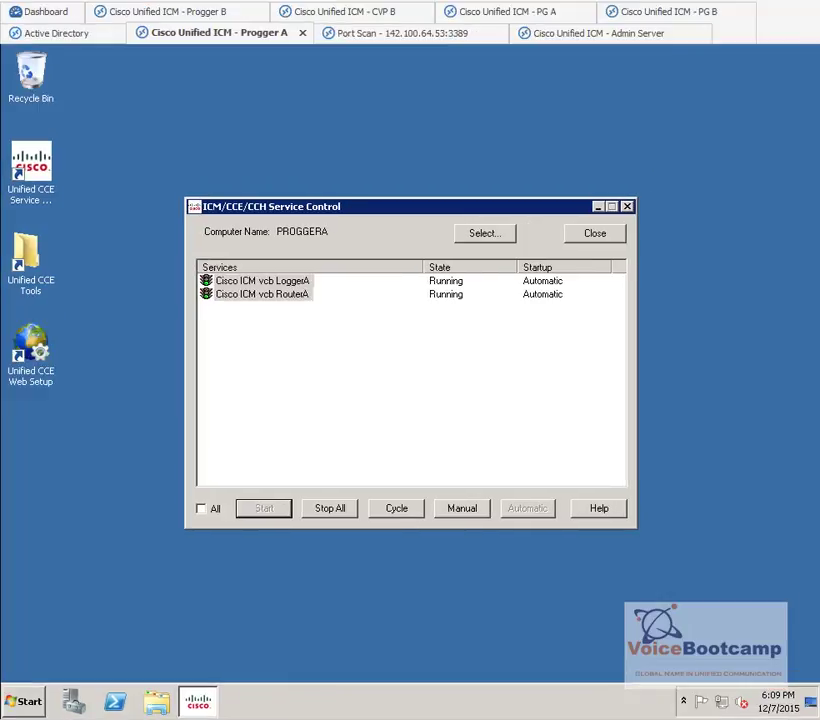
left_click(598, 33)
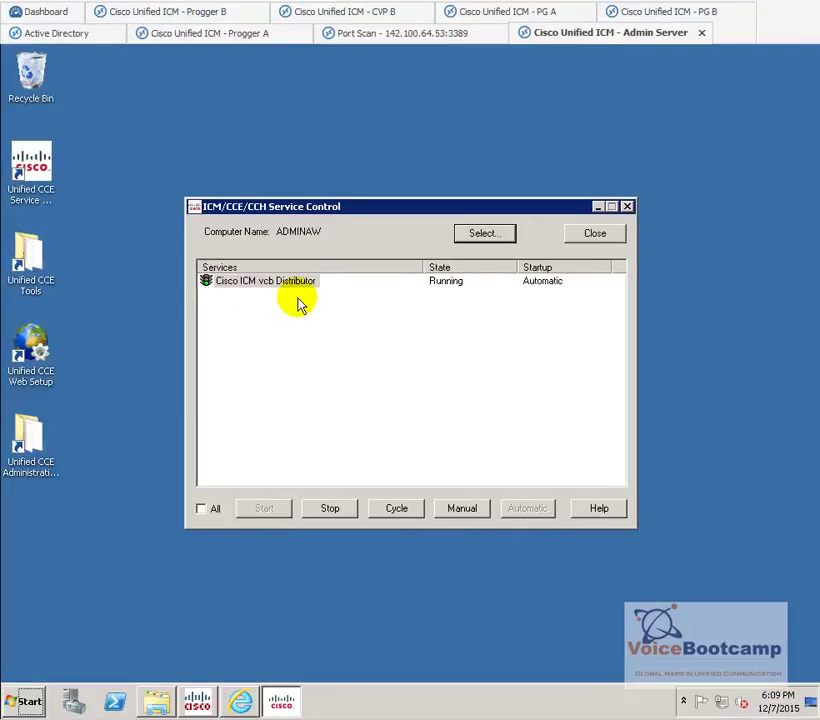
Step: Open the Unified CCE Administration Tools folder, run Initialize Local Database for the vcb instance, and close the tool
left_click(42, 440)
double_click(30, 437)
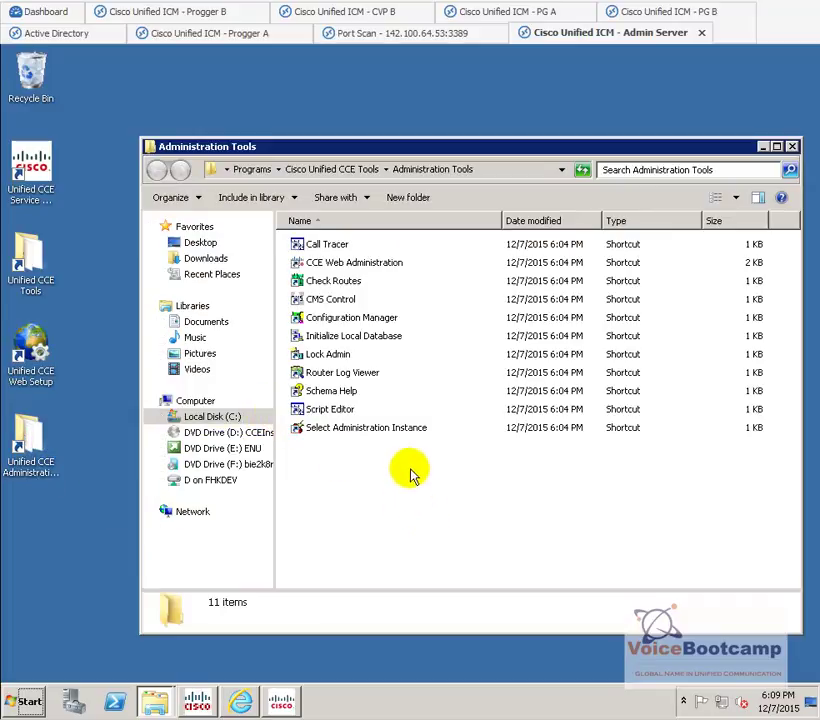
left_click(325, 340)
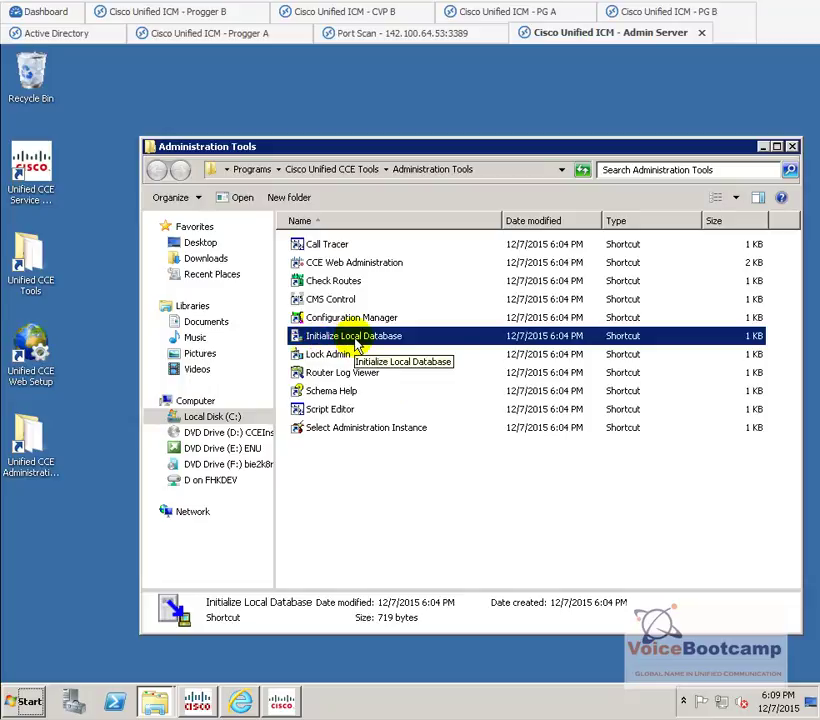
double_click(355, 343)
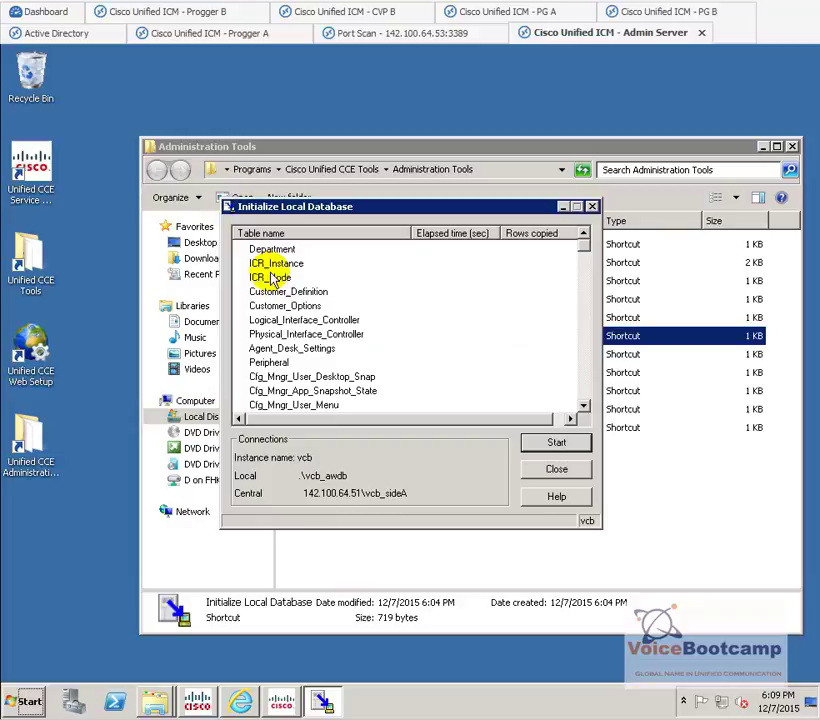
left_click(547, 445)
left_click(460, 410)
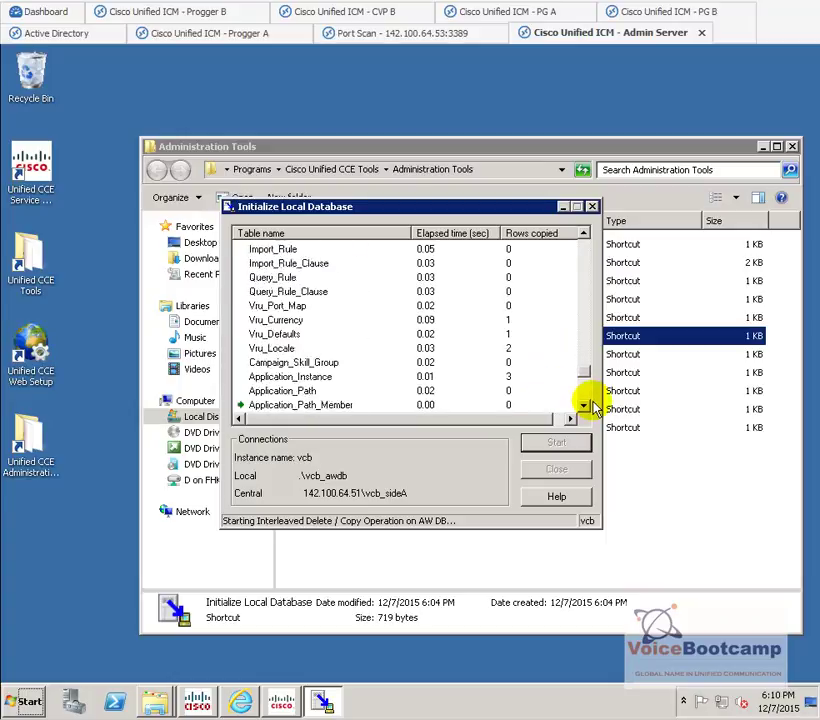
left_click(501, 406)
left_click(556, 469)
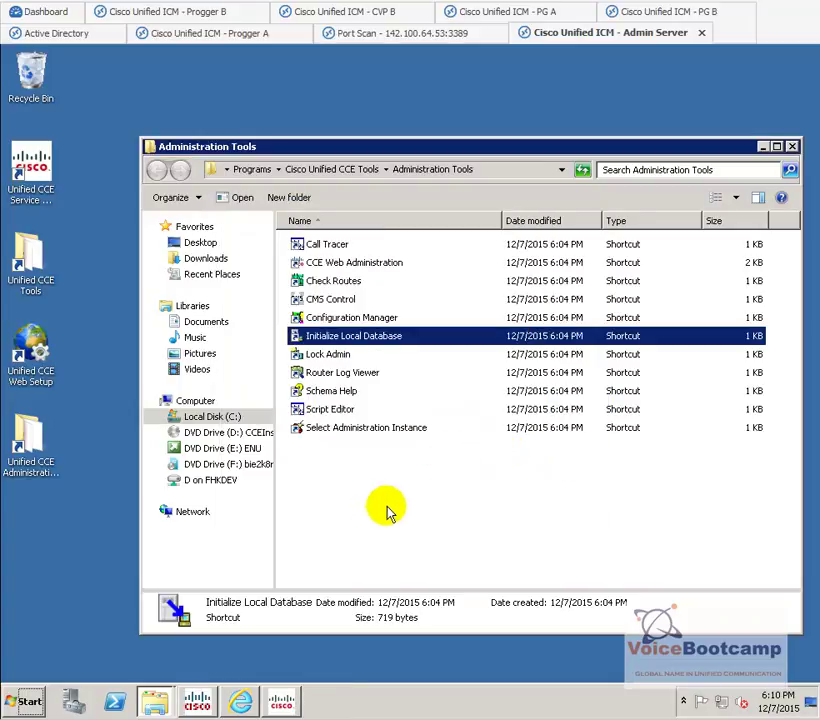
Step: Launch Configuration Manager, expand Configure ICM, Tools, Step by Step Configuration and Outbound Option, and move the window beside the desktop icons
left_click(337, 320)
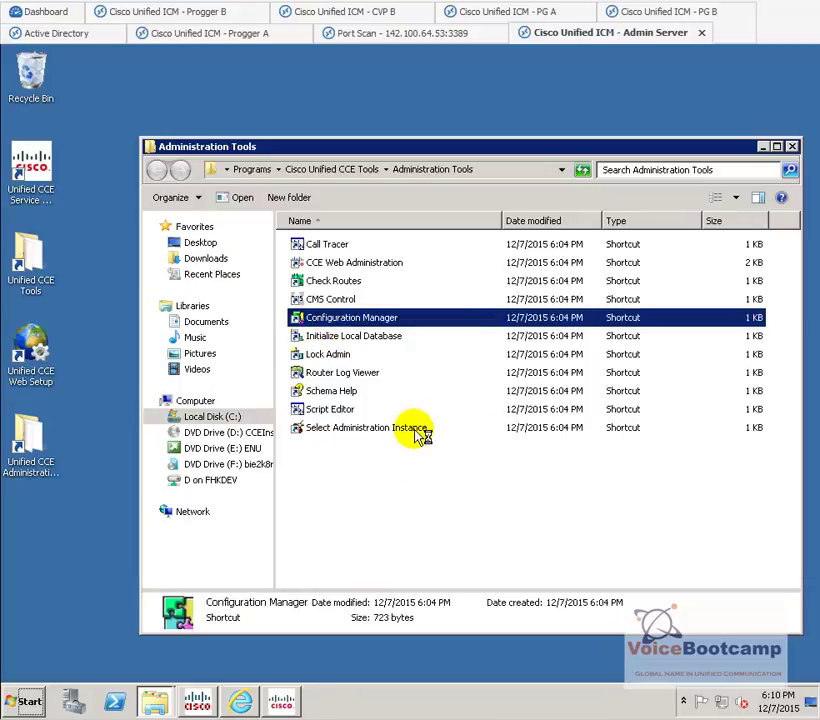
left_click(760, 146)
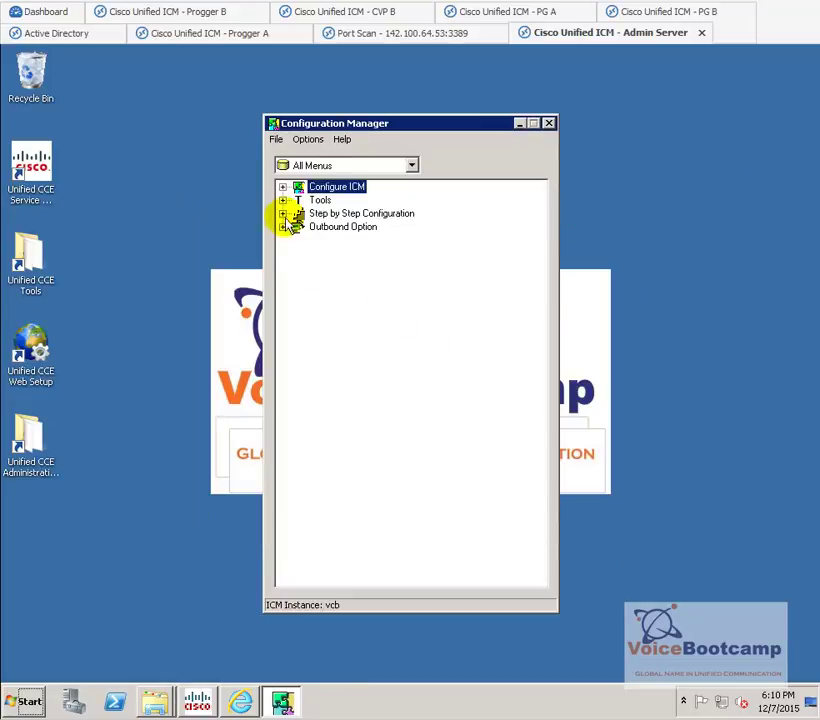
left_click(283, 213)
left_click(283, 200)
left_click(283, 186)
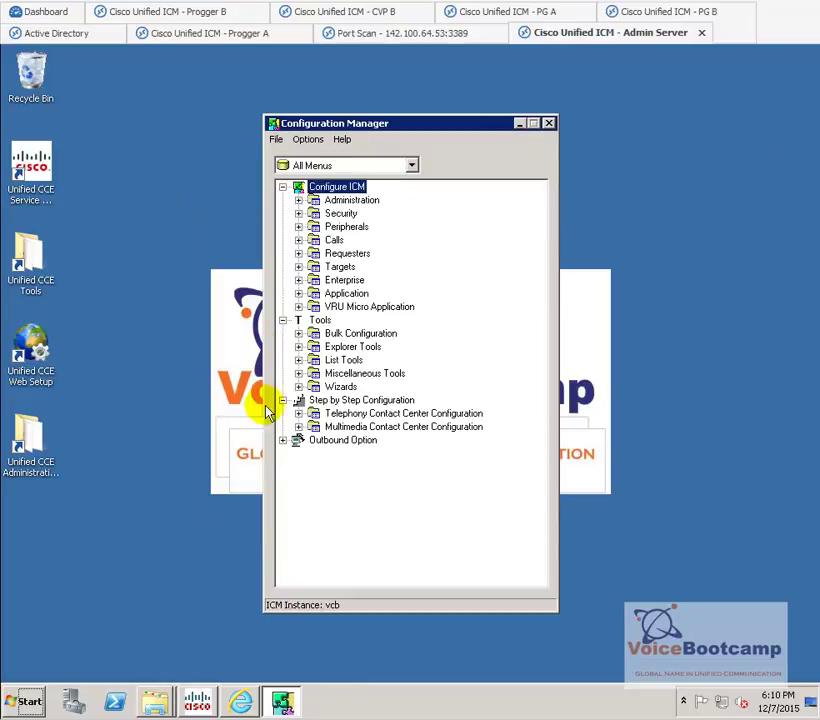
left_click(283, 440)
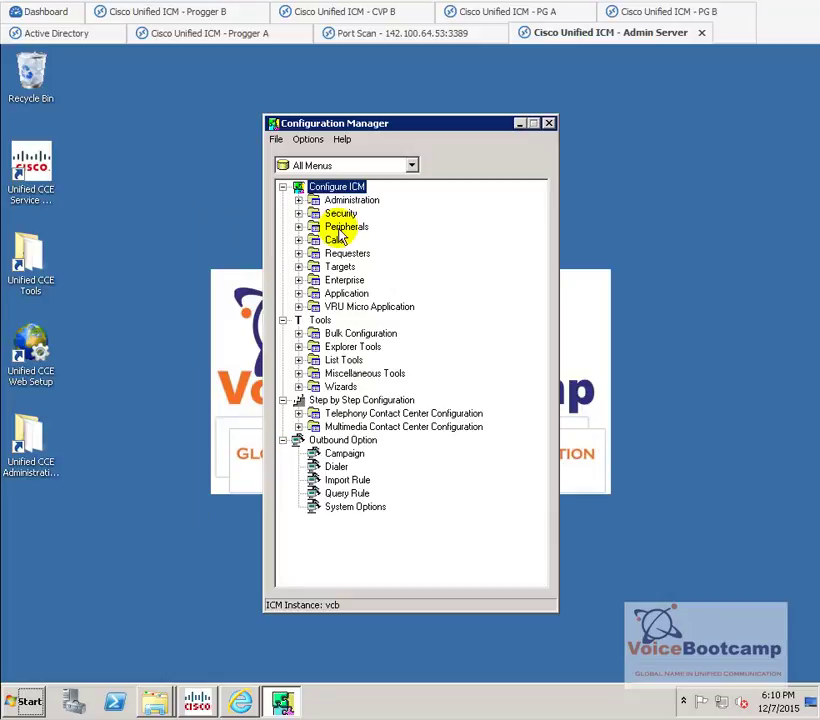
left_click_drag(423, 132, 263, 129)
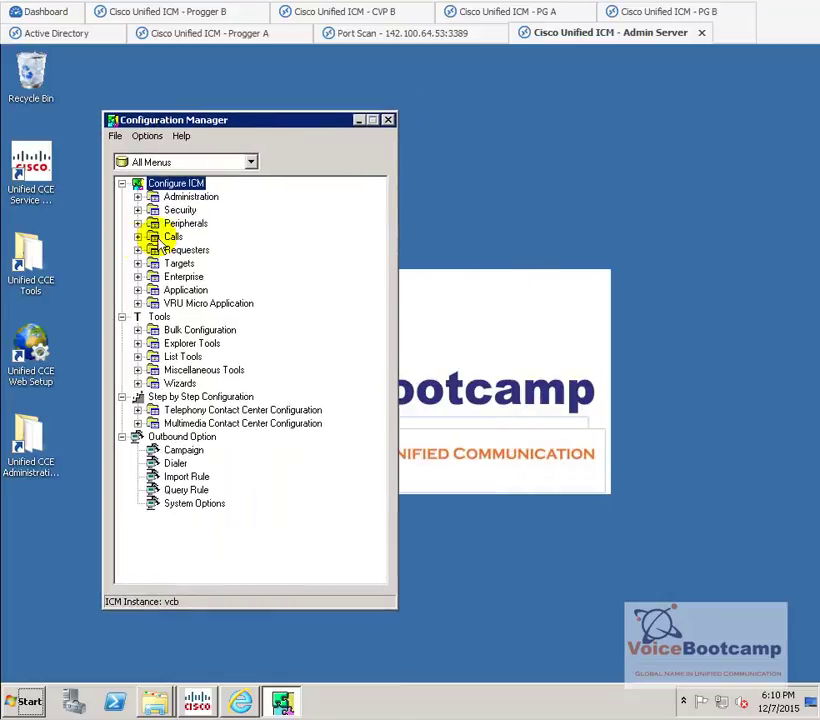
Step: Look through the Bulk Configuration and Explorer Tools groups, collapse them, and close Configuration Manager
left_click(138, 330)
left_click(139, 370)
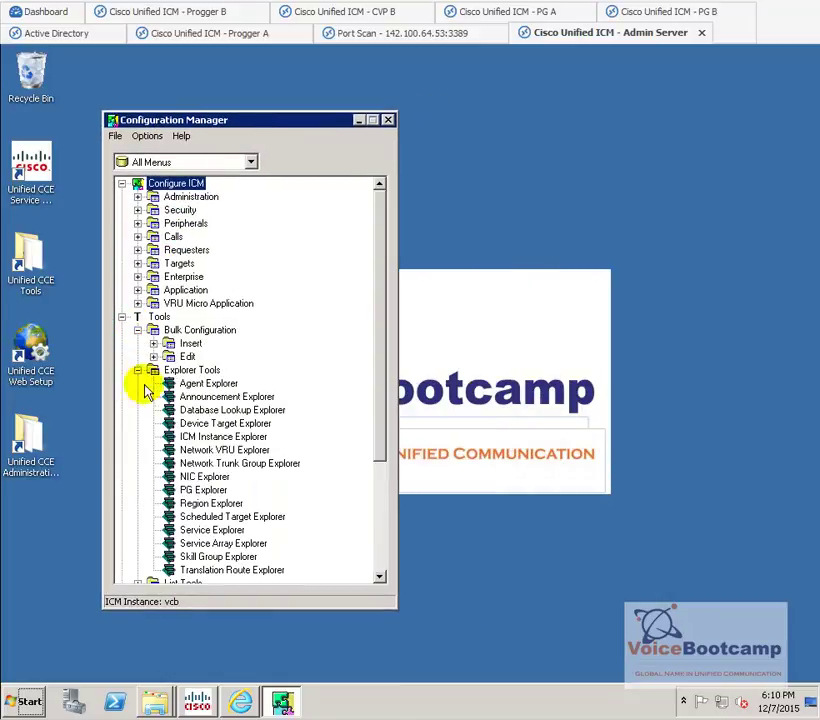
left_click(139, 370)
left_click(138, 331)
left_click(389, 120)
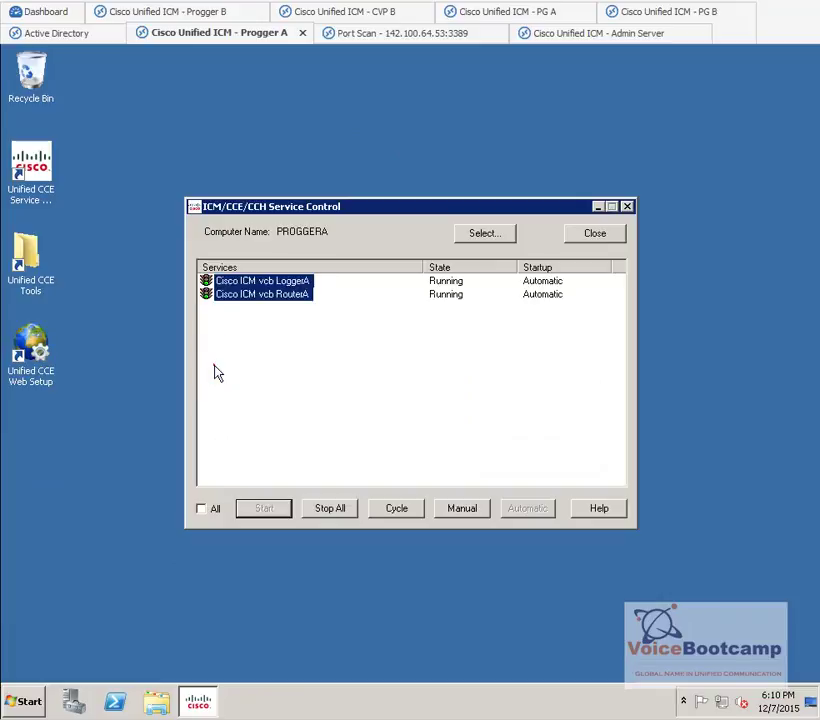
Step: On Progger A, deselect the LoggerA and RouterA services and close Service Control
left_click(213, 364)
left_click(323, 500)
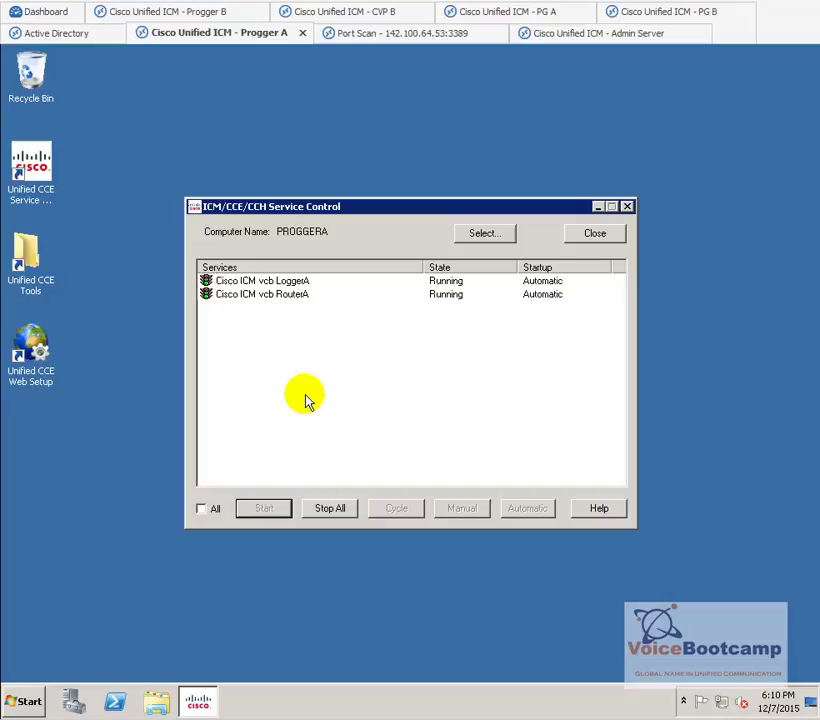
left_click(603, 236)
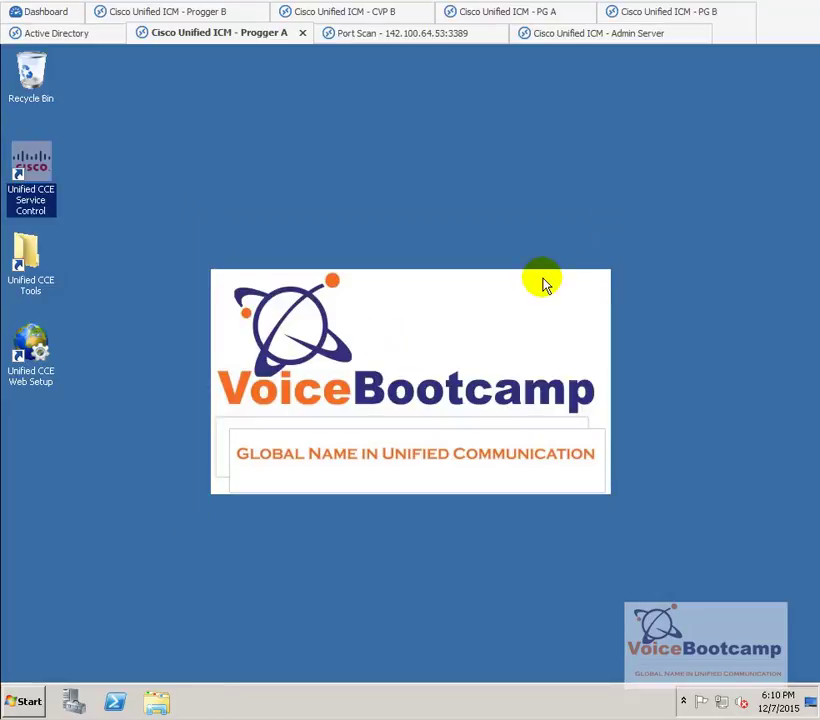